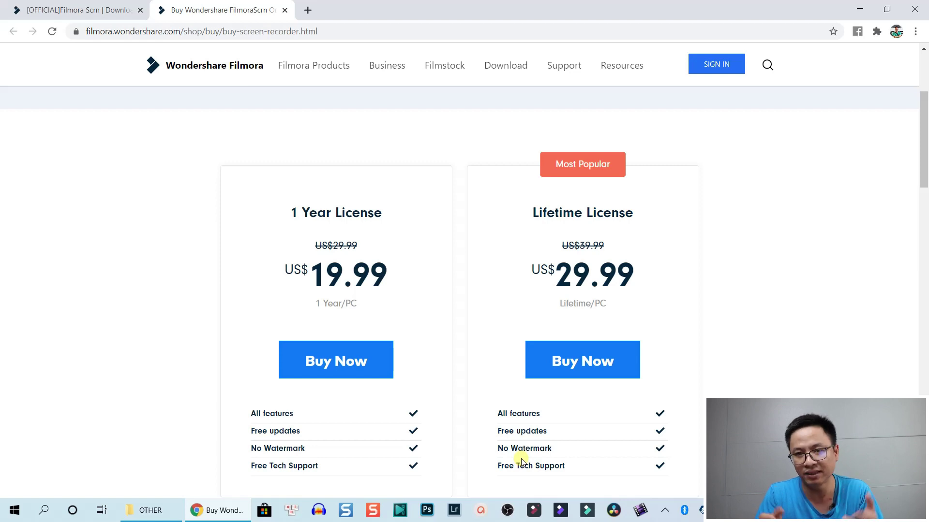
Examine the Filmora Scrn product page, including the supported macOS and Windows versions and the feature overview.
click(109, 11)
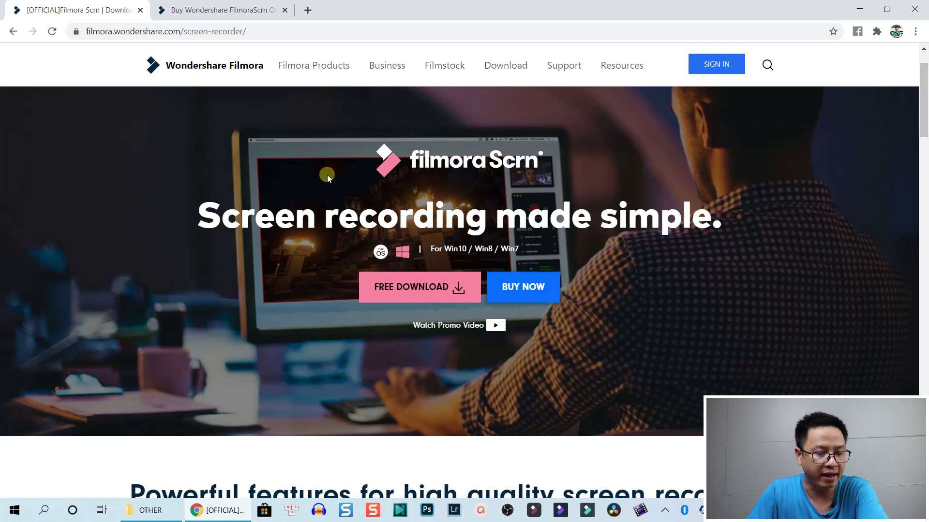
scroll(327, 175, down, 2)
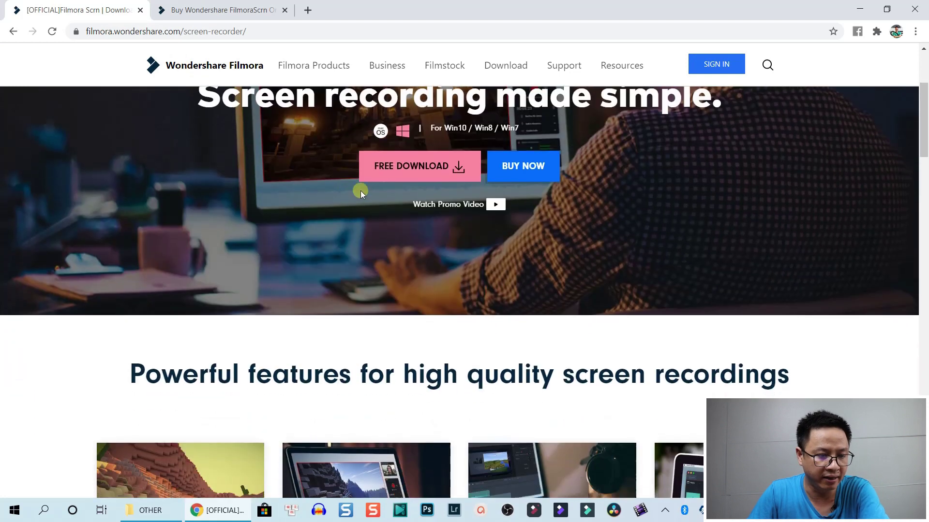
click(381, 131)
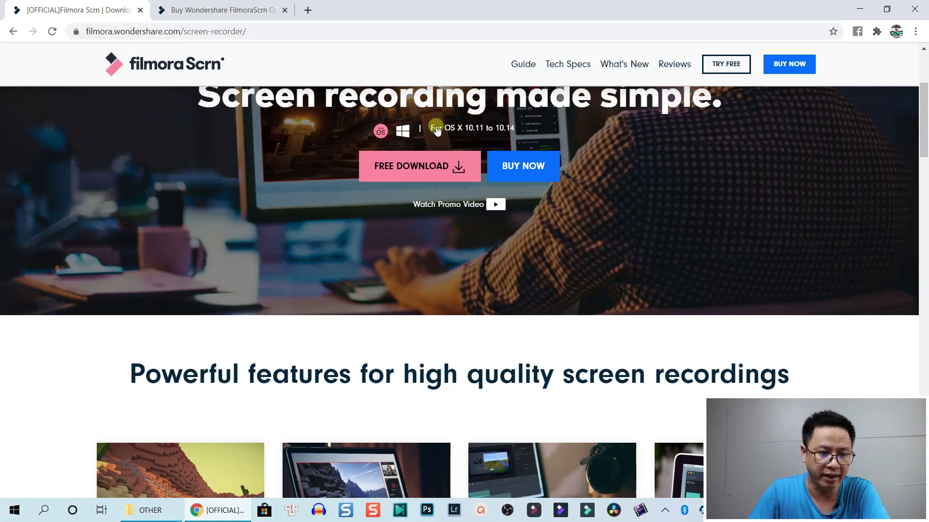
click(402, 132)
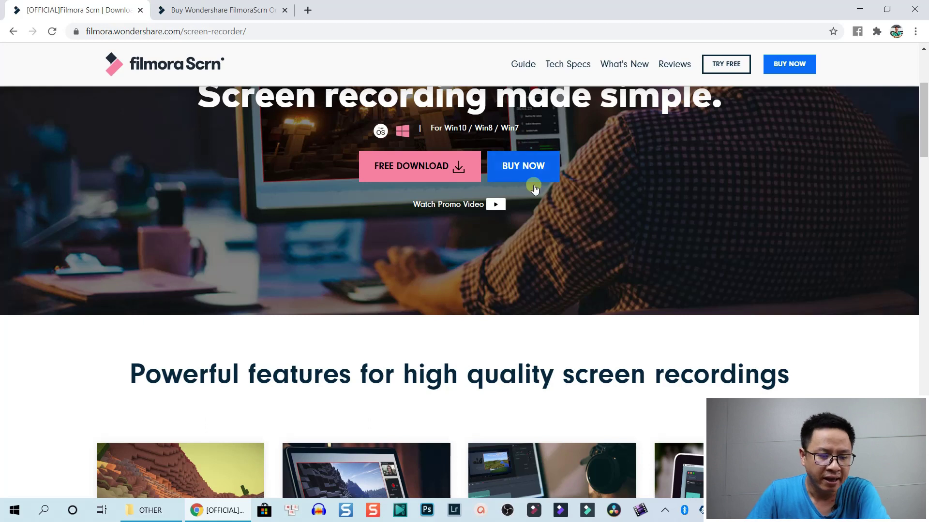
scroll(485, 242, down, 5)
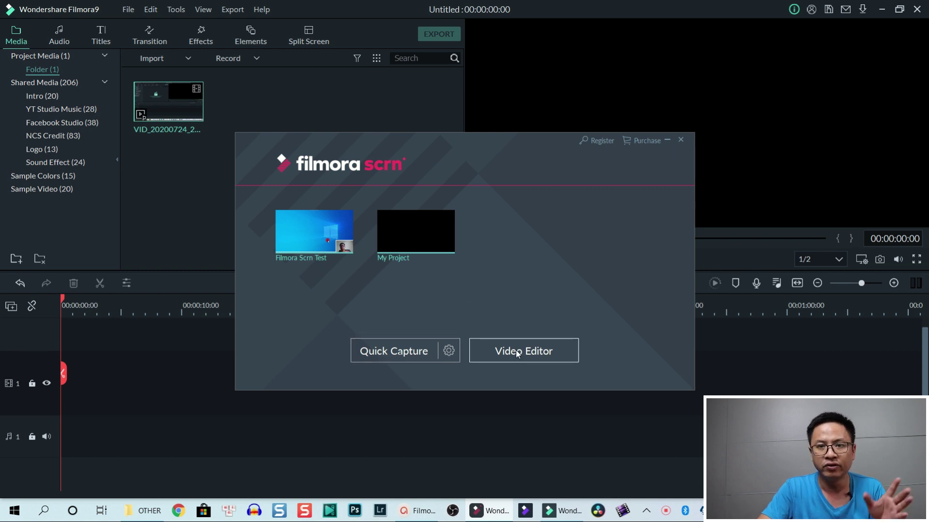
Switch to Filmora Scrn, start Quick Capture, move the recorder panel higher on the screen and open its recording setup.
click(393, 351)
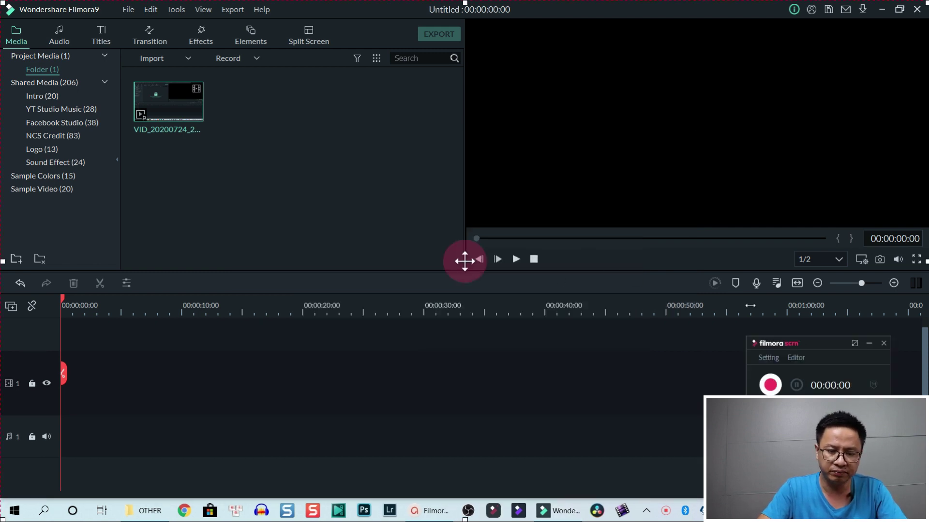
drag(821, 344, 779, 200)
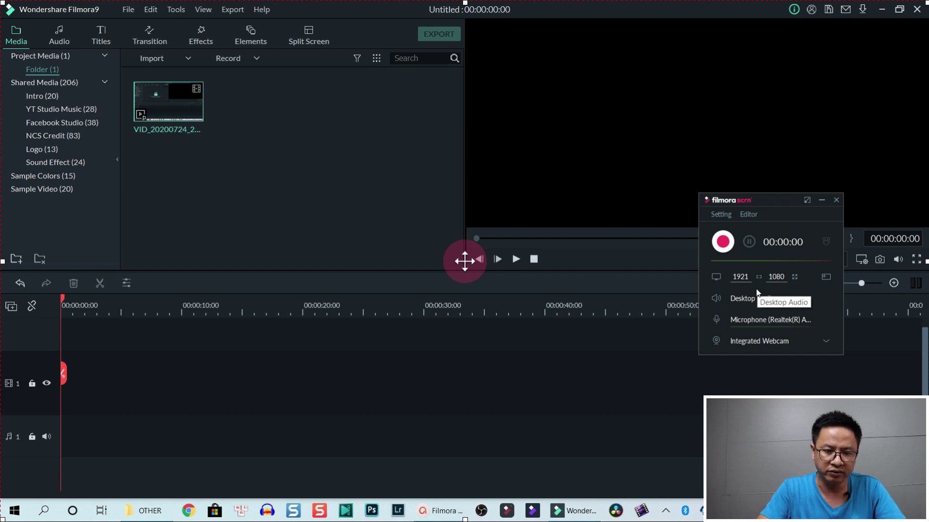
click(720, 214)
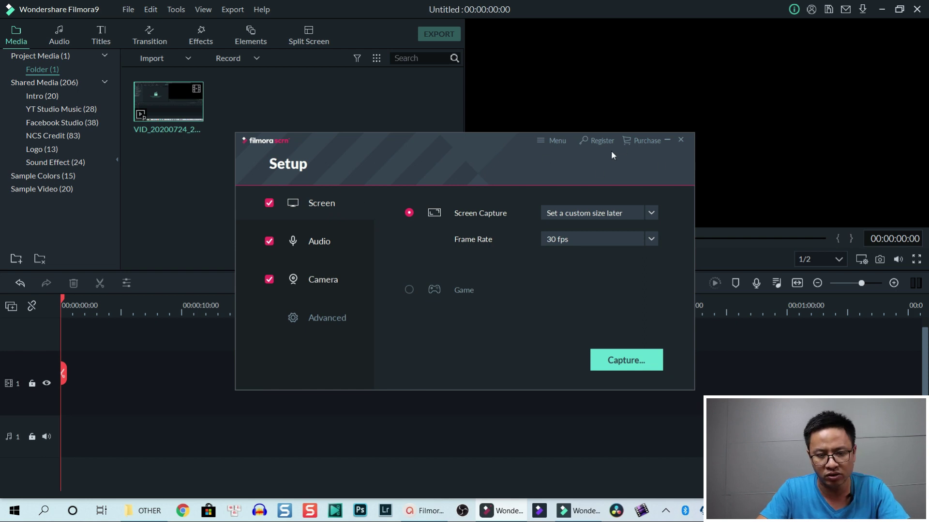
Check the Setup window's menu options and the software registration form, and close the form without registering.
click(554, 142)
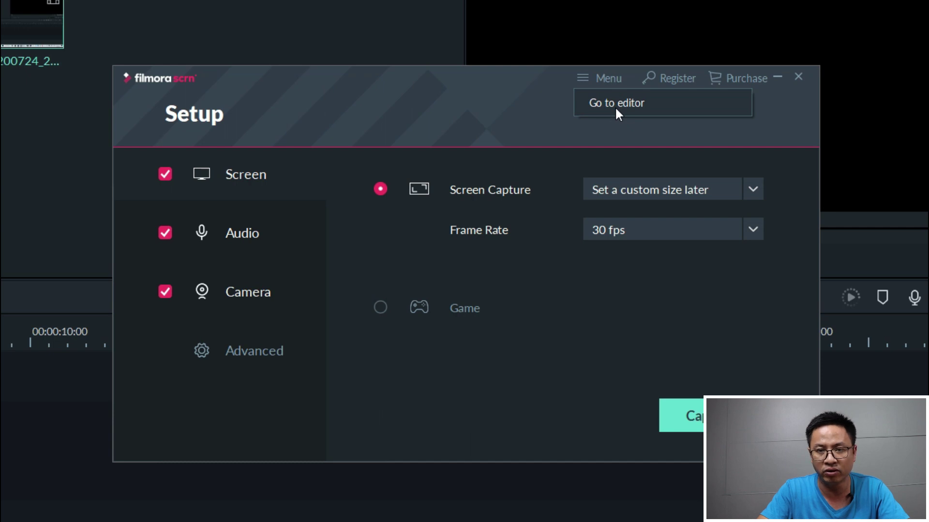
click(673, 80)
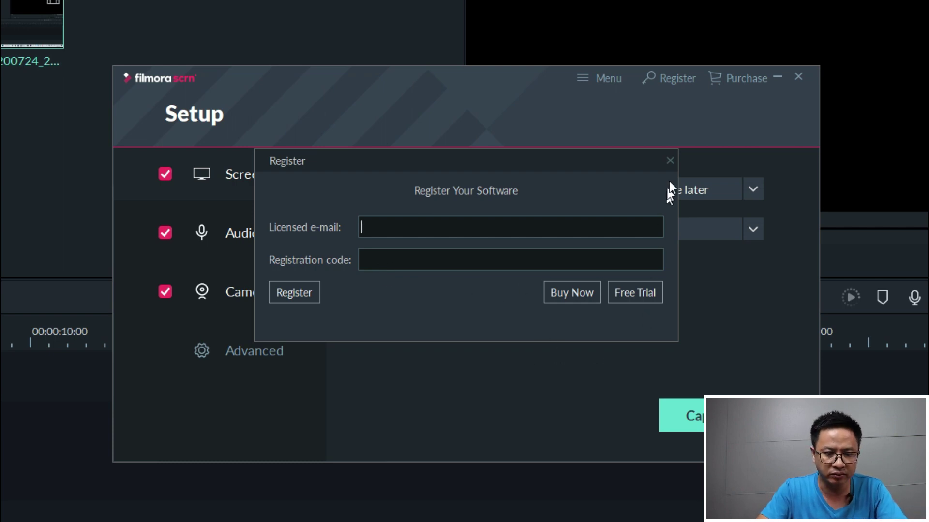
click(671, 160)
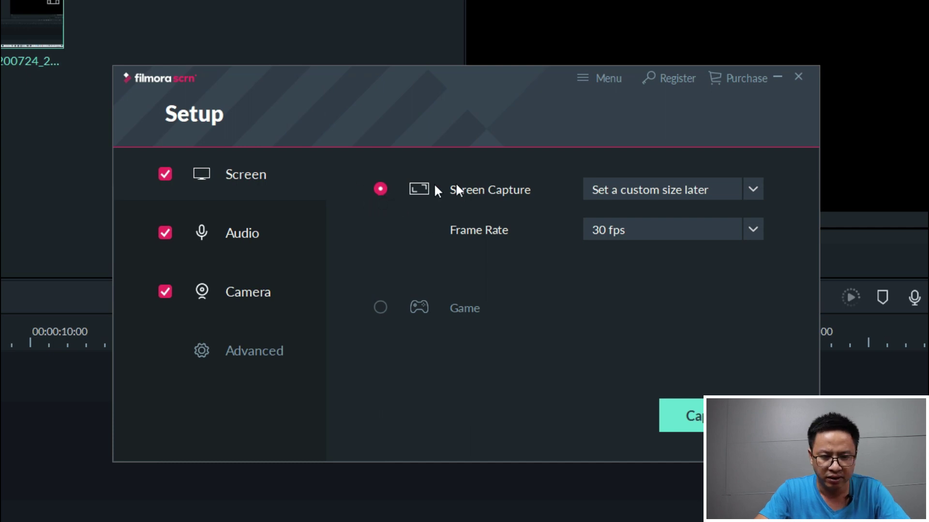
Choose "Set a custom size later" for Screen Capture and review the available frame rates, leaving the frame rate at 30 fps.
click(758, 187)
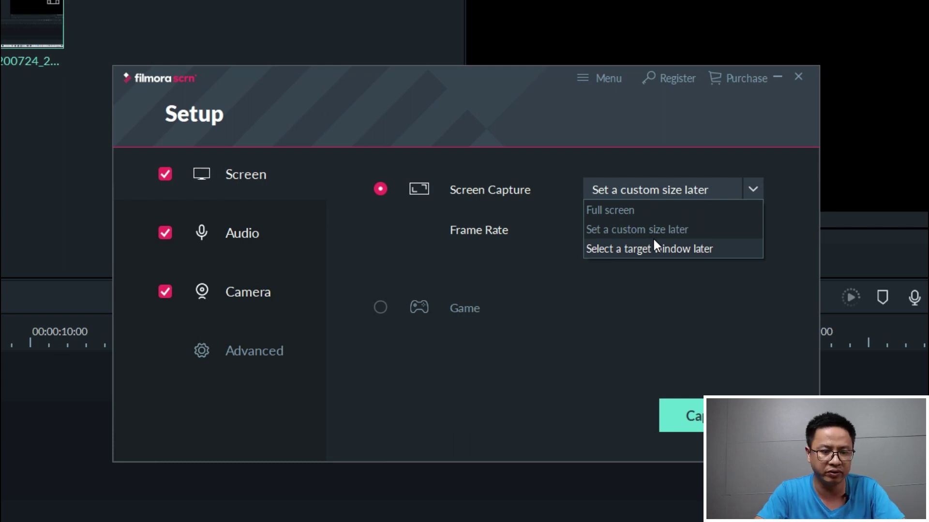
click(597, 237)
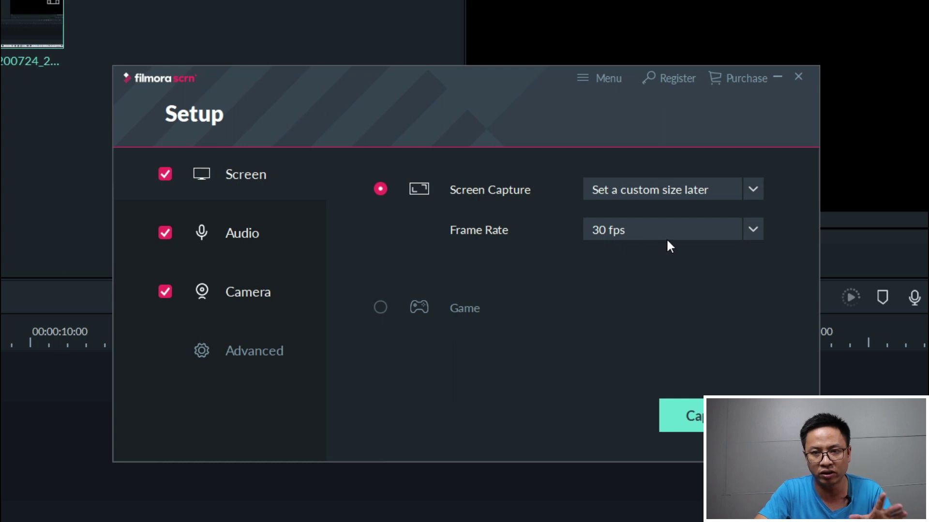
click(745, 231)
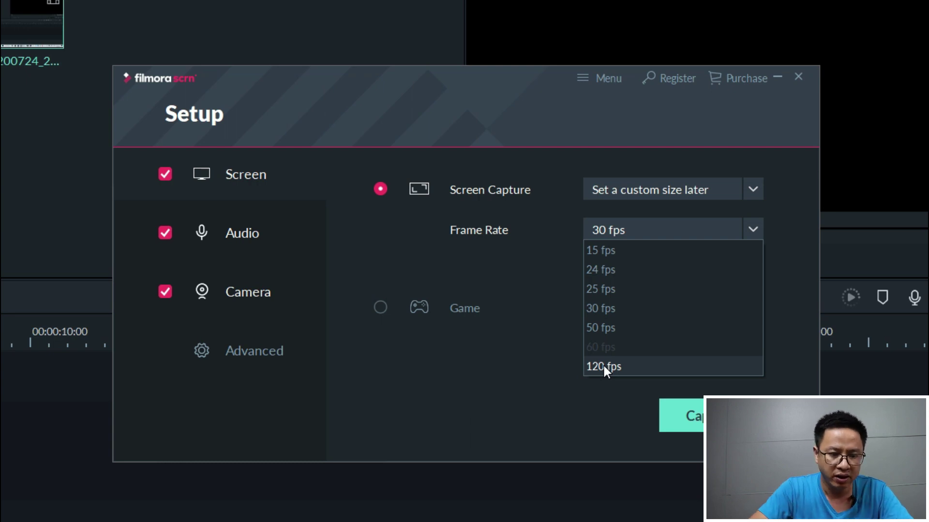
click(374, 275)
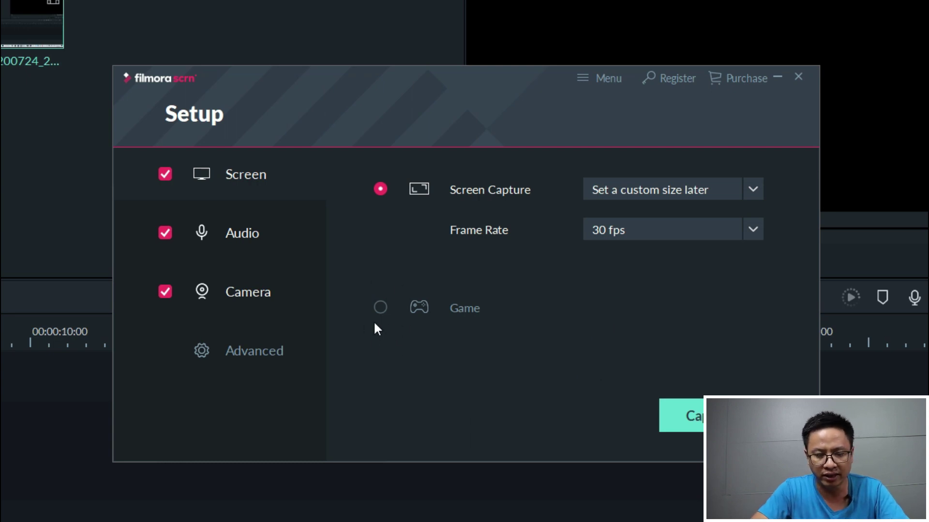
Inspect the Game capture mode and its list of capturable programs, and return to Screen Capture mode.
click(376, 313)
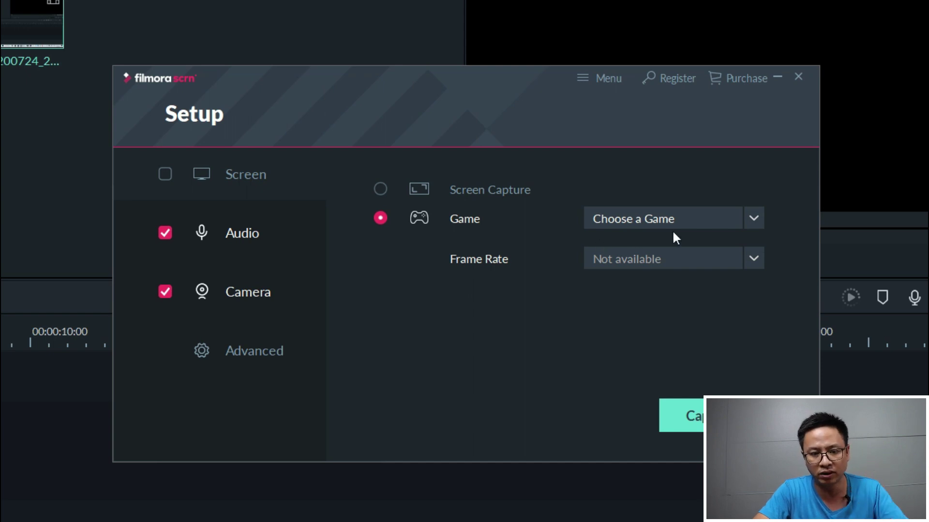
click(749, 216)
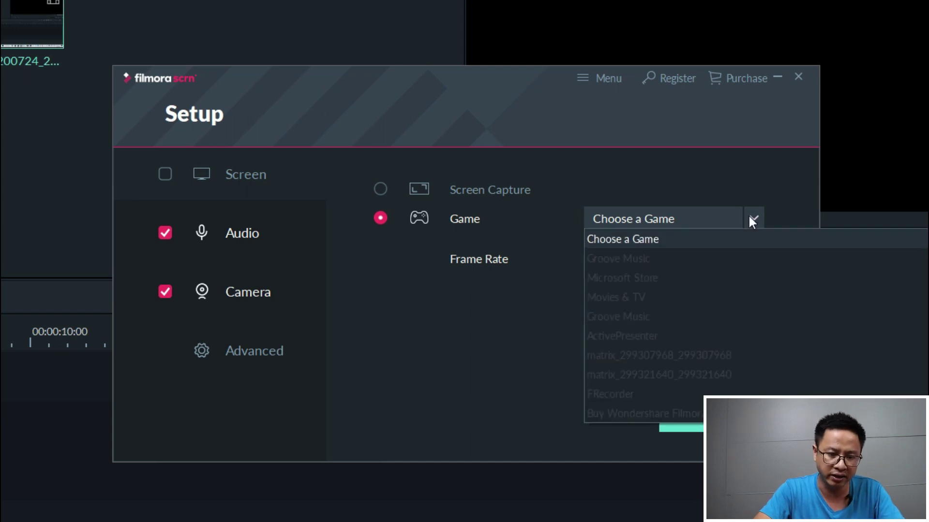
click(486, 265)
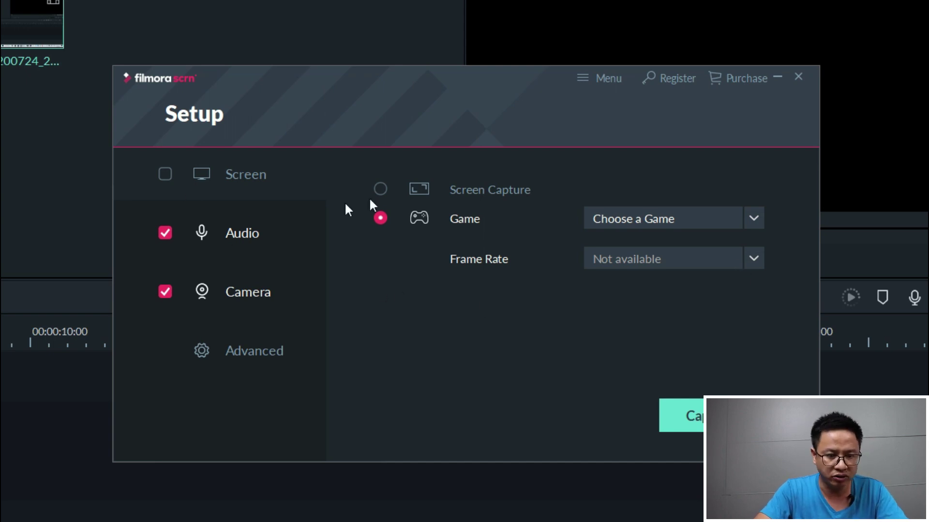
click(381, 189)
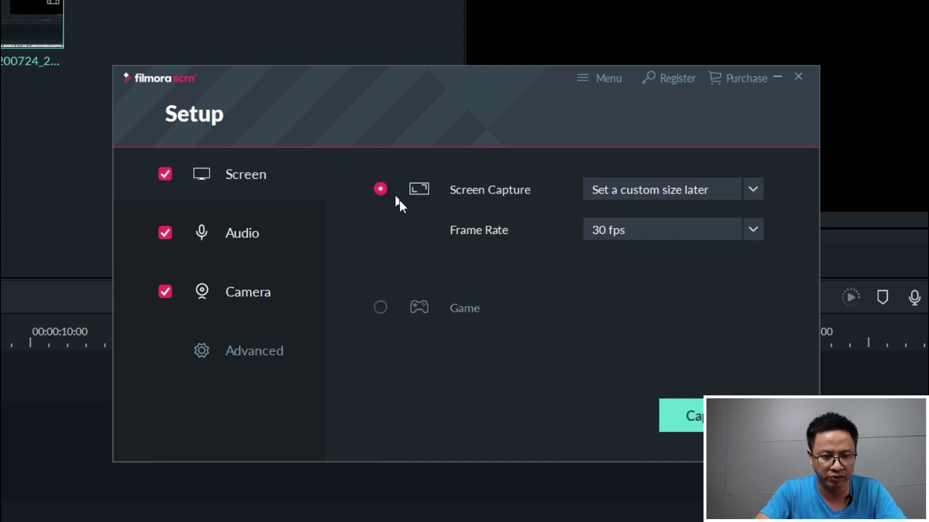
Review the computer audio and microphone capture options in the Audio setup.
click(237, 234)
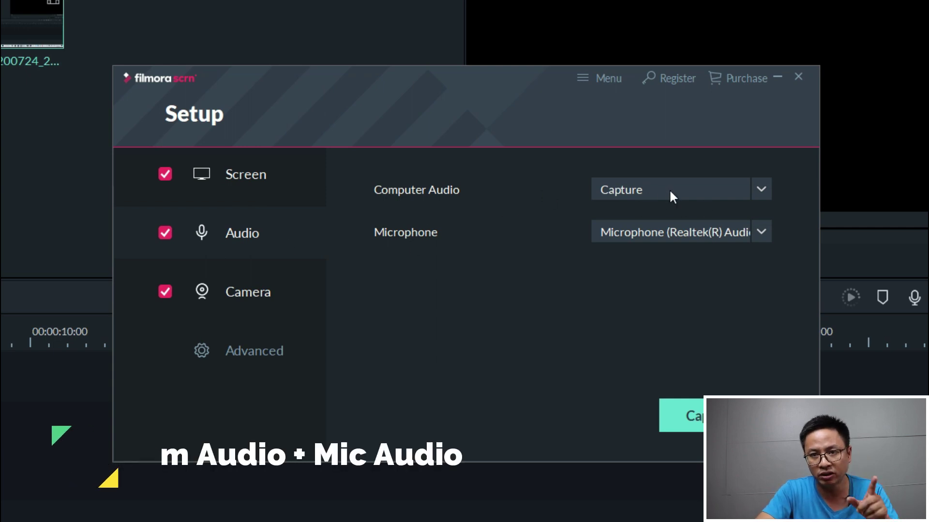
click(761, 189)
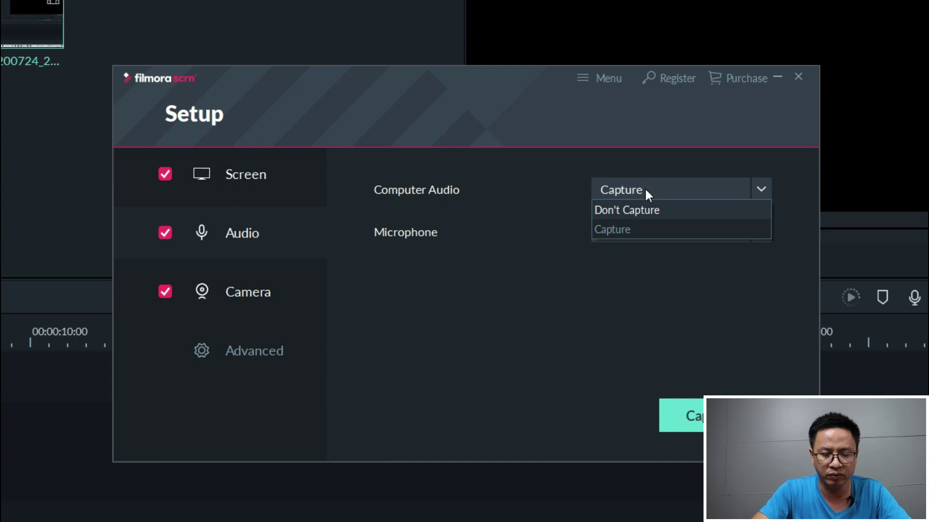
click(603, 192)
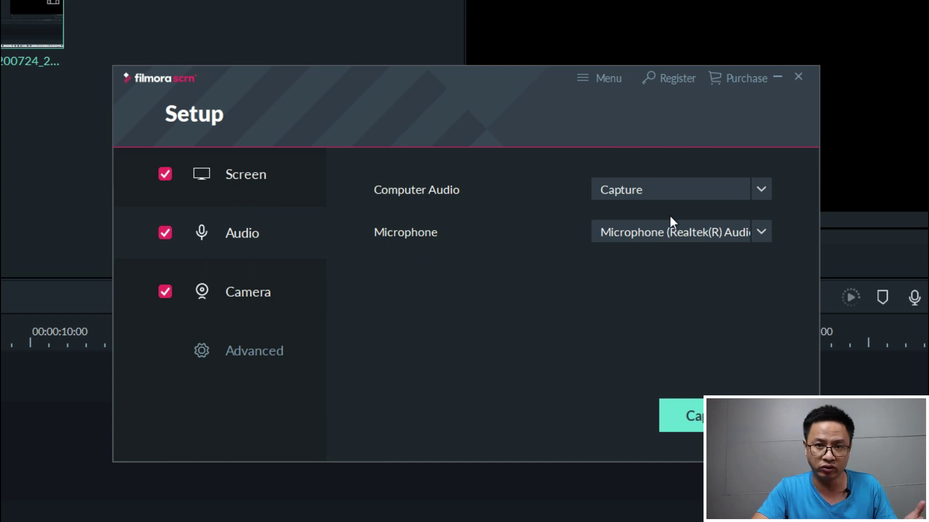
click(754, 230)
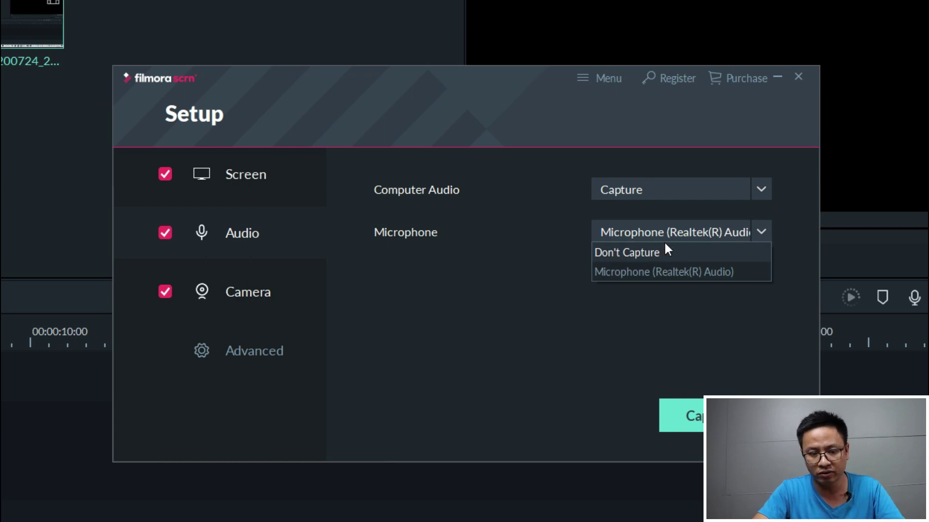
click(544, 304)
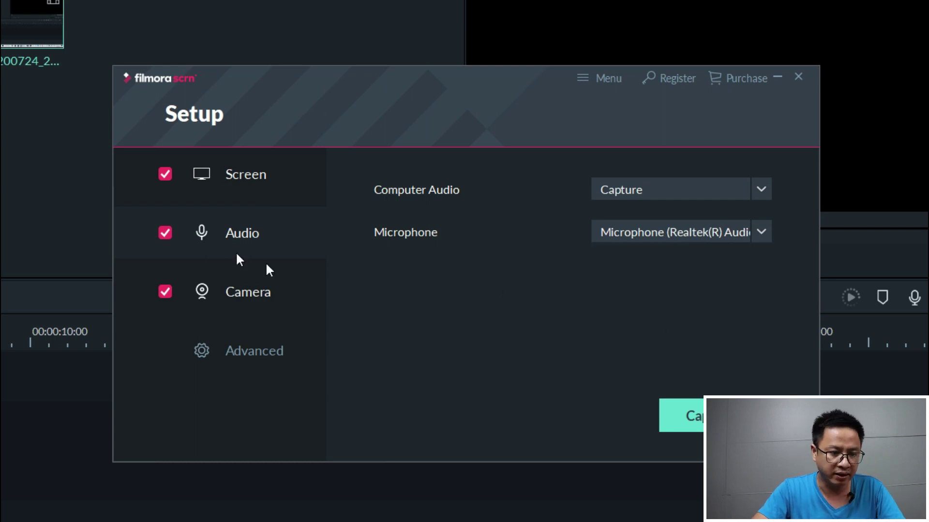
Review the camera device and resolution options in the Camera setup.
click(251, 300)
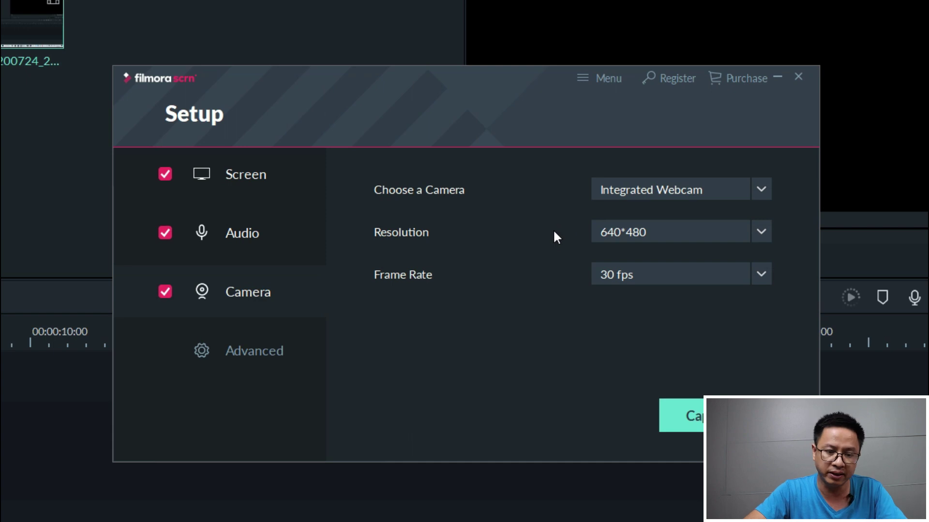
click(761, 190)
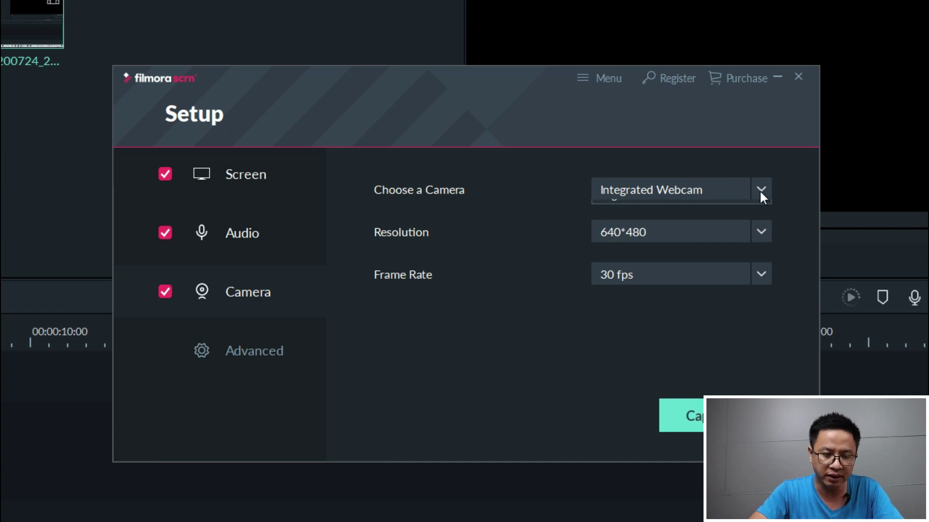
click(704, 210)
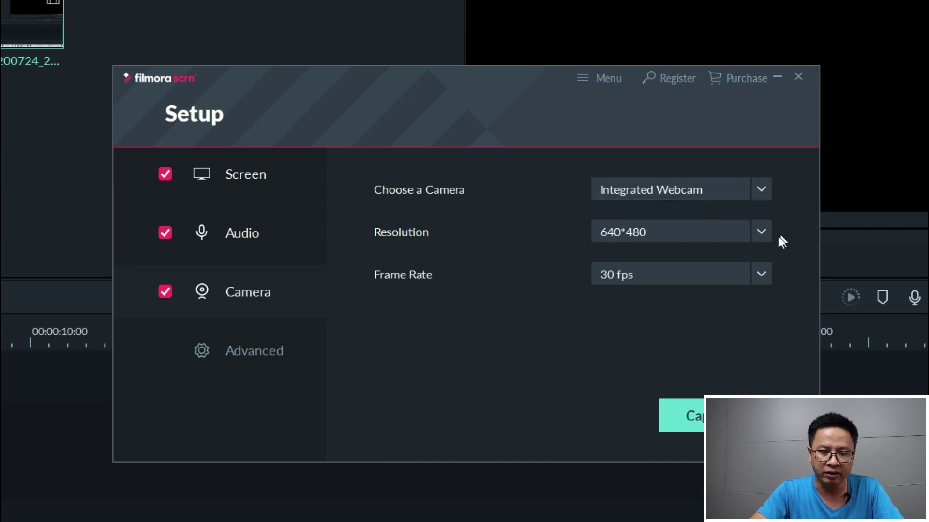
click(762, 233)
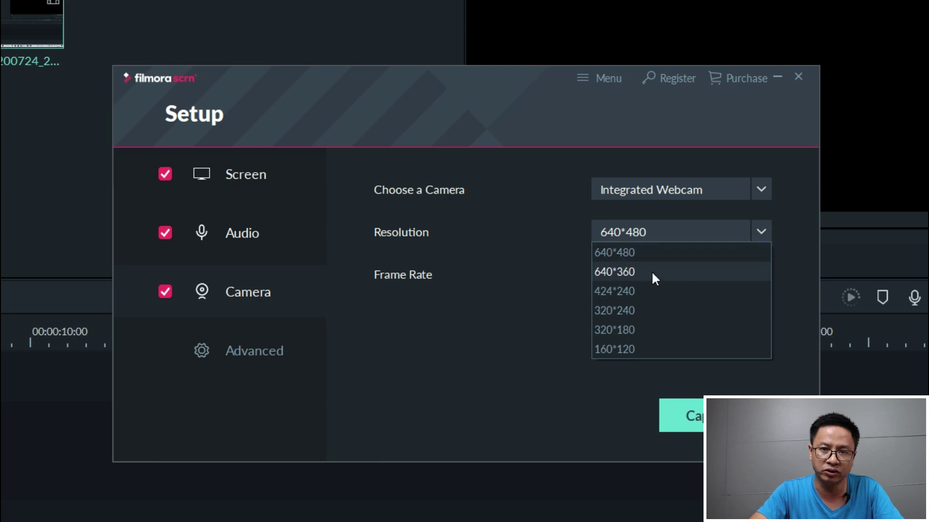
click(535, 259)
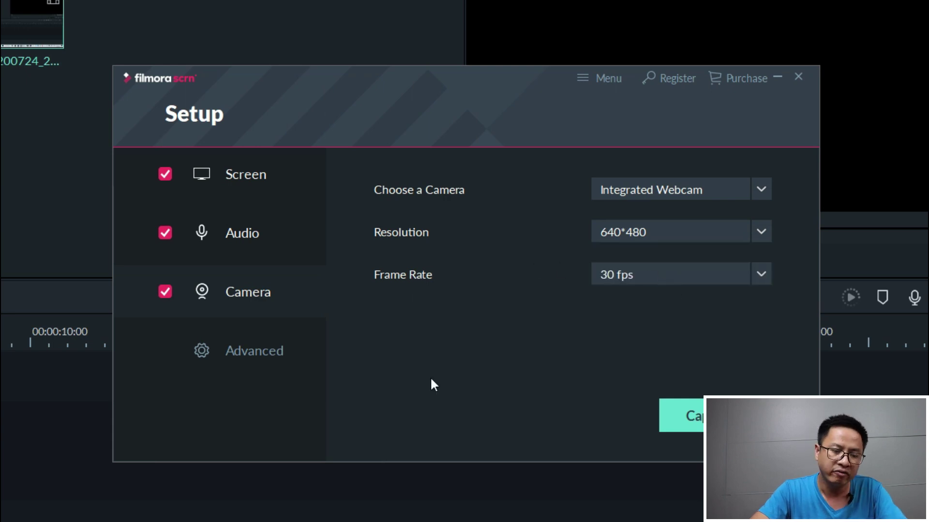
Set the Advanced general option for saving recordings to the Filmora Scrn folder on the Desktop.
click(257, 353)
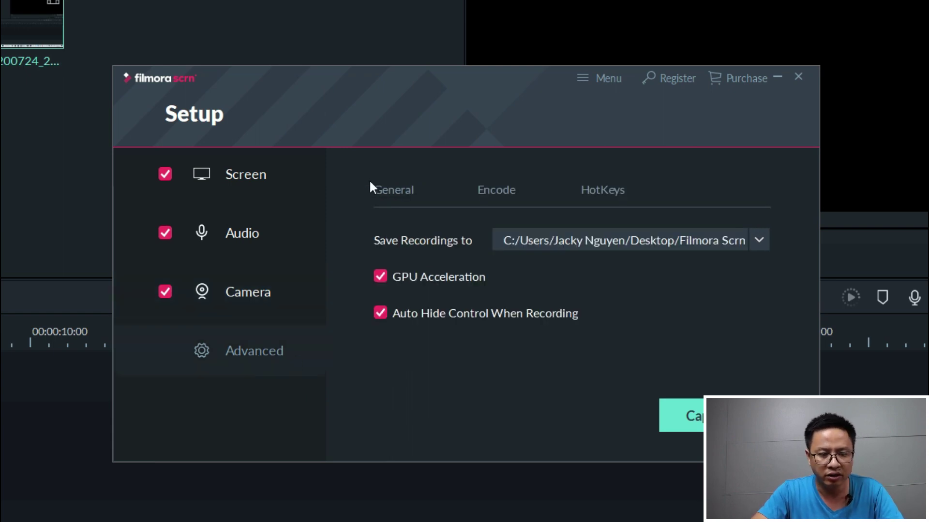
click(390, 191)
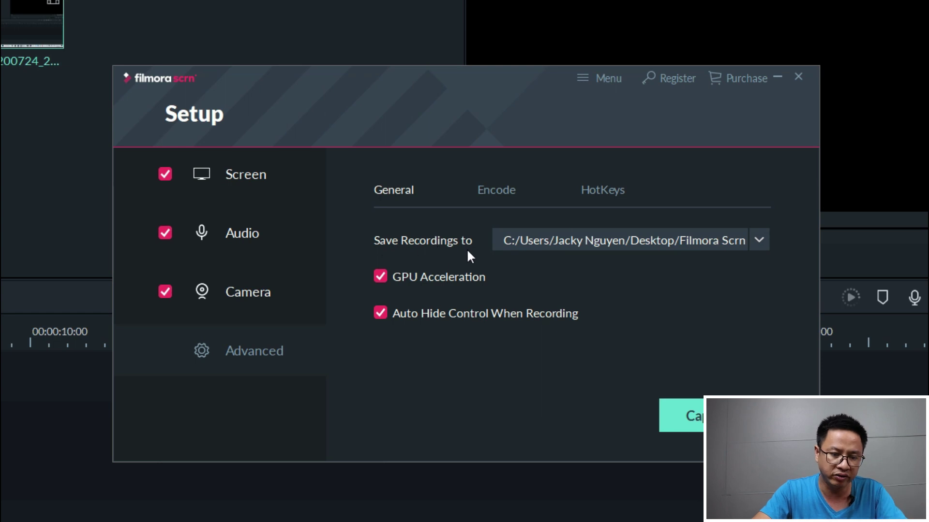
click(758, 240)
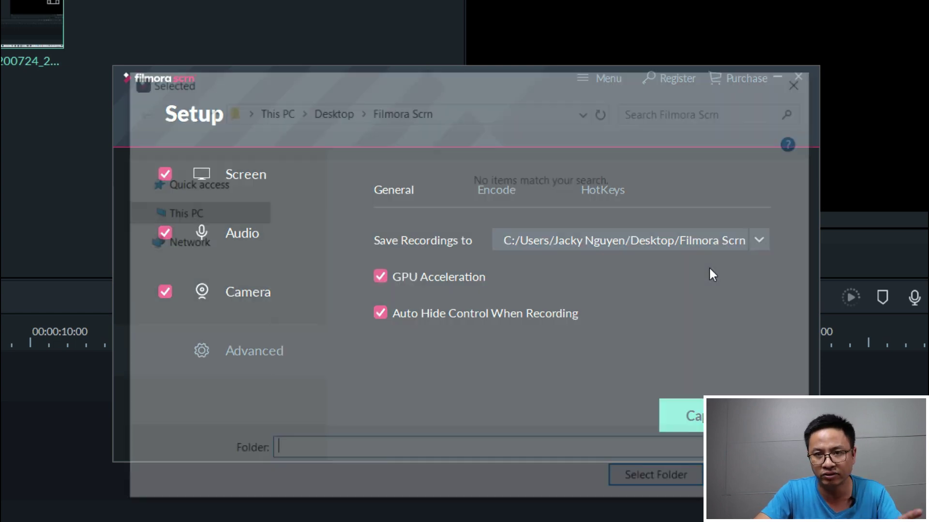
click(189, 169)
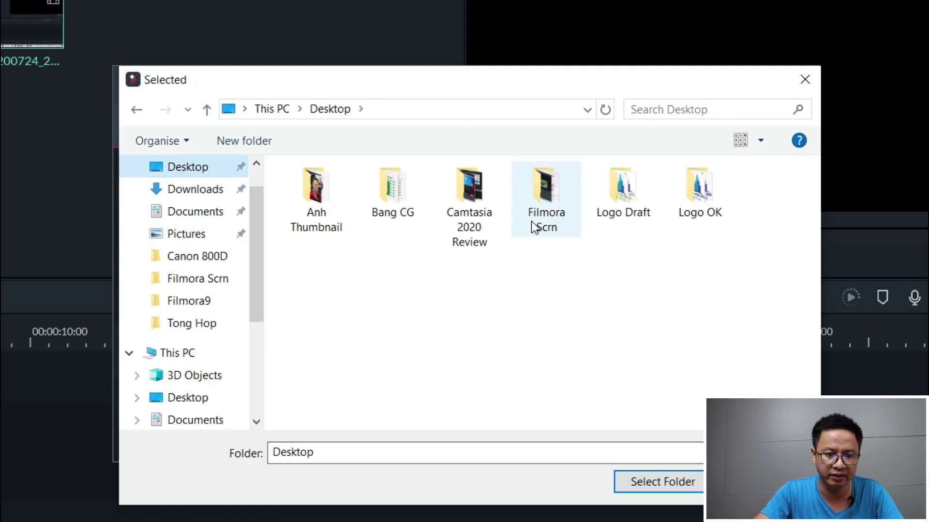
click(532, 221)
double_click(542, 199)
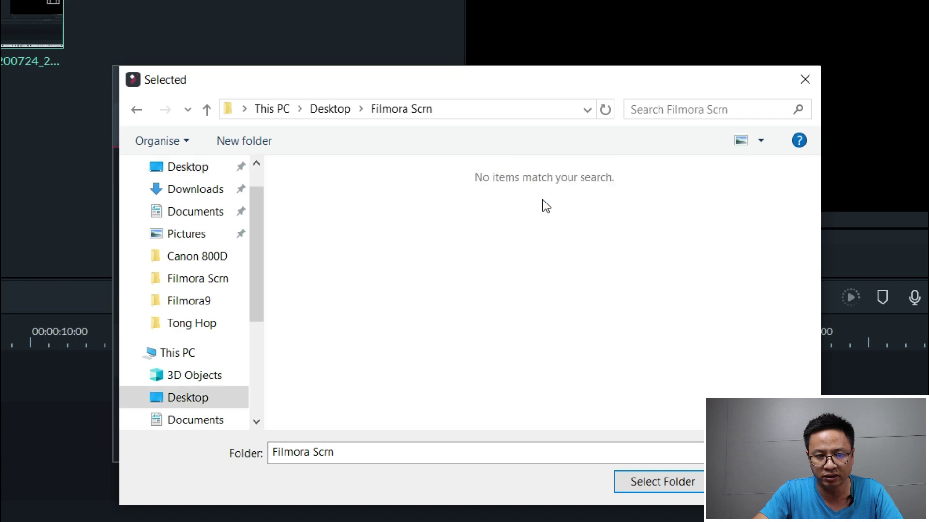
click(652, 484)
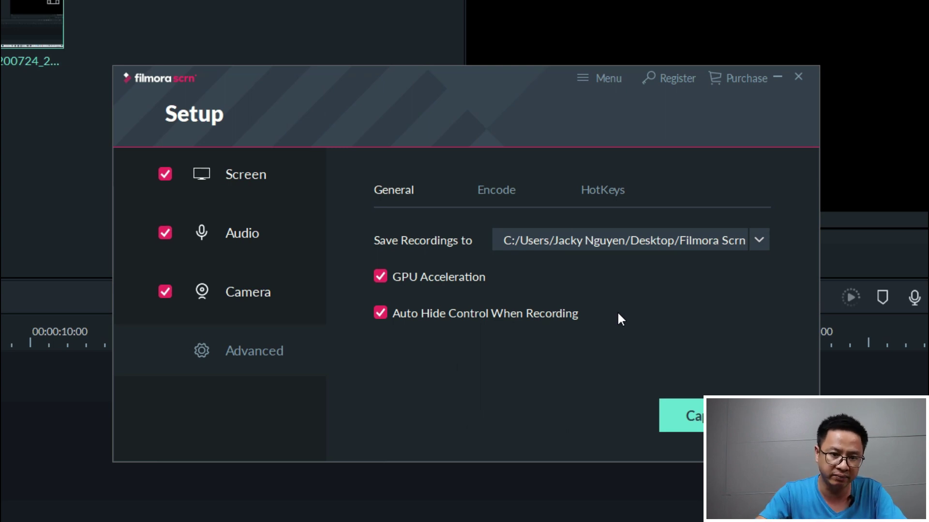
Compare the High, Mid and Low qualities of AVC/H.264 in the Encode options, and leave the quality at Mid.
click(496, 190)
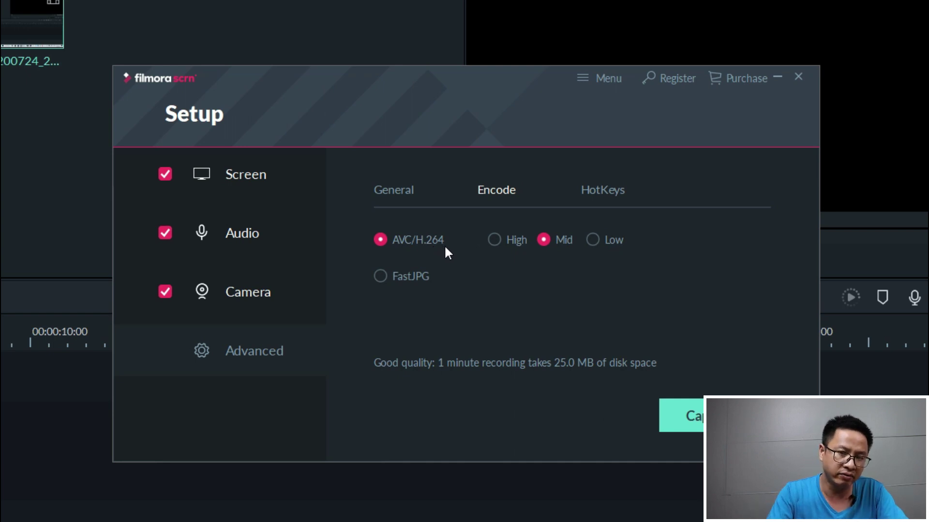
click(494, 242)
click(545, 240)
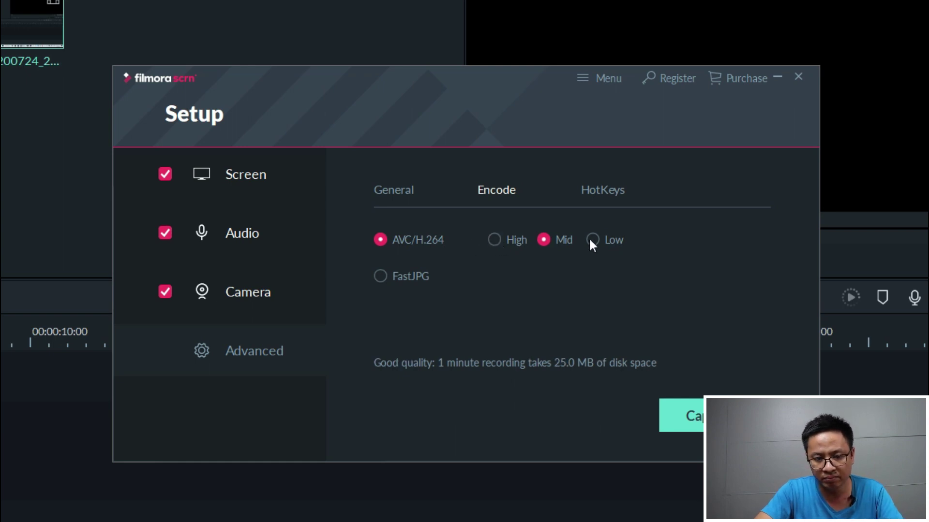
click(594, 242)
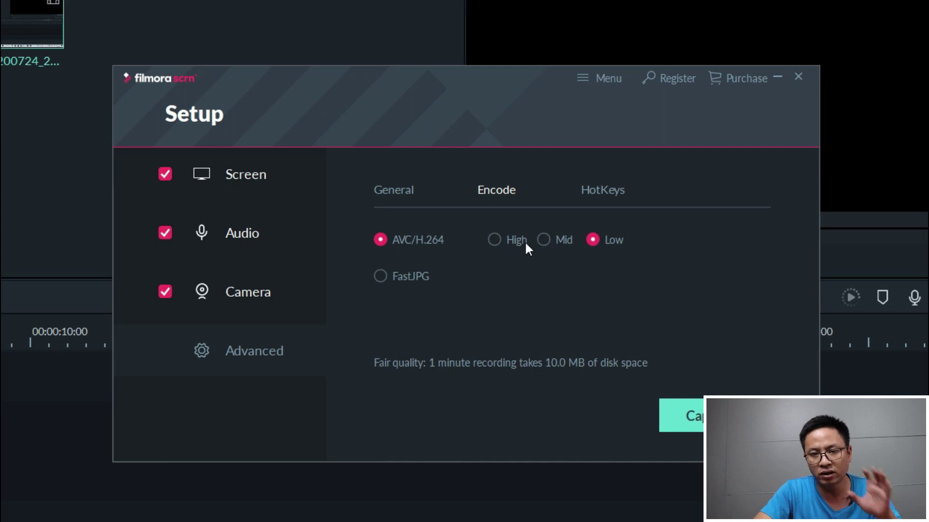
click(493, 240)
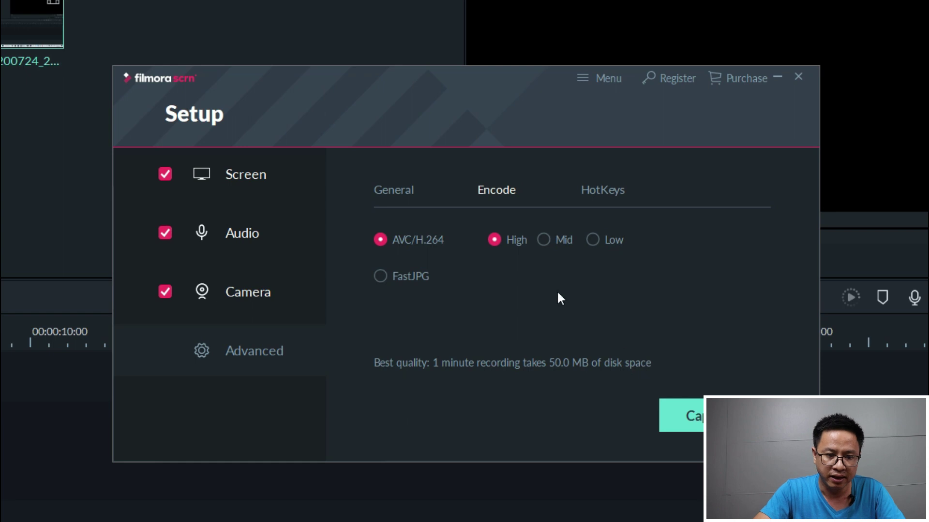
click(549, 240)
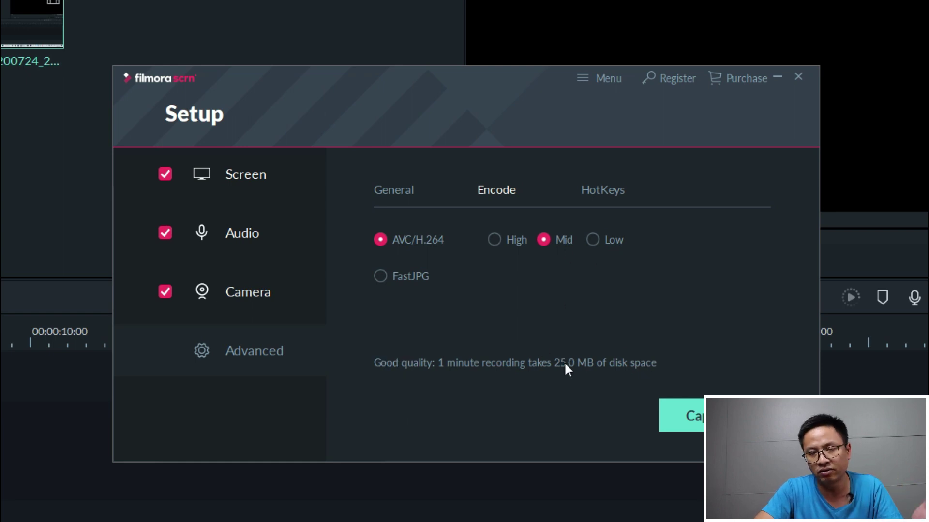
click(596, 241)
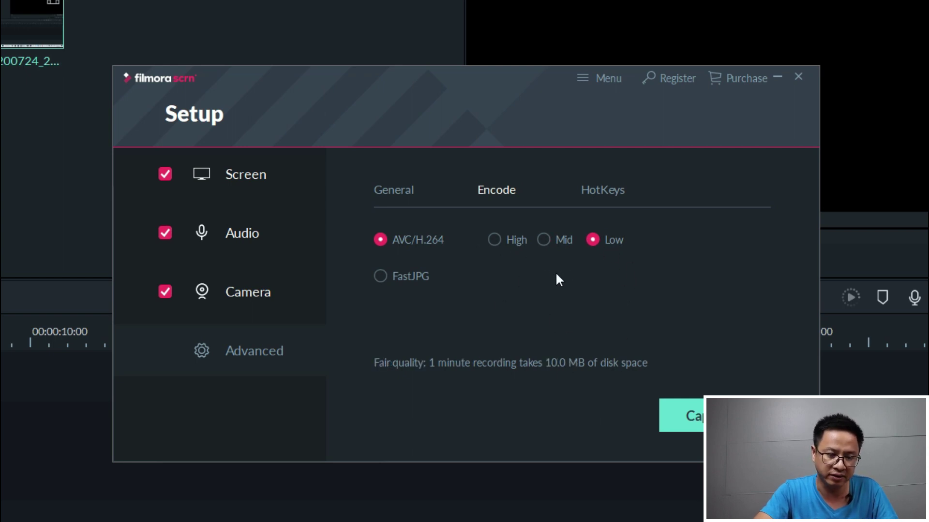
click(544, 240)
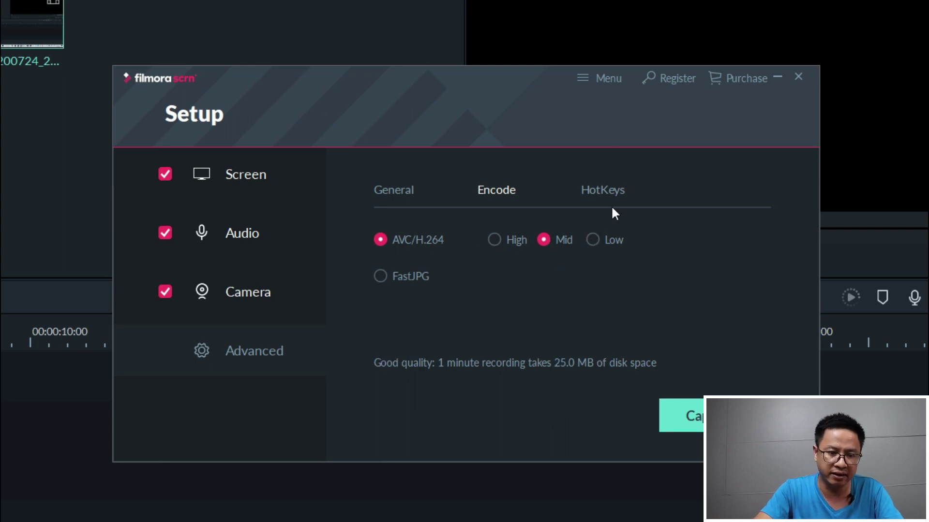
Review the recording hotkeys, and start capturing the full screen with desktop audio, microphone and integrated webcam.
click(605, 194)
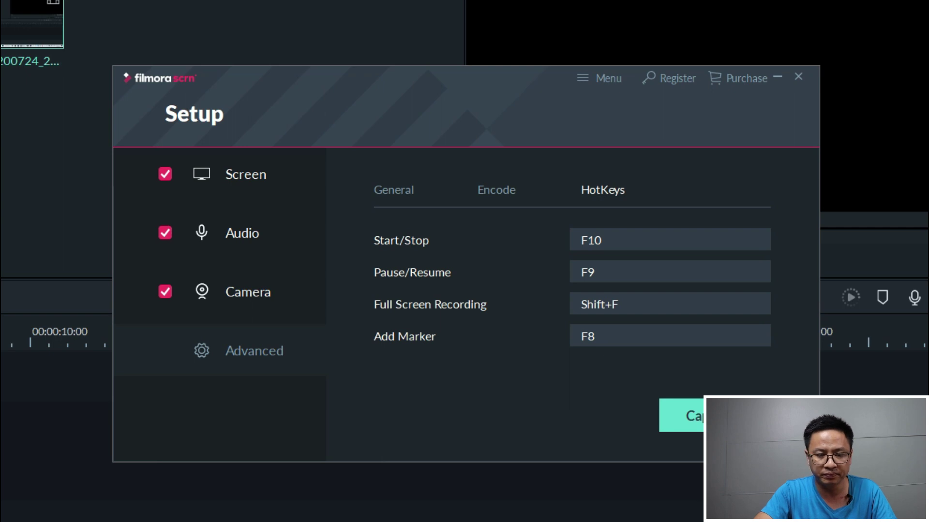
click(682, 416)
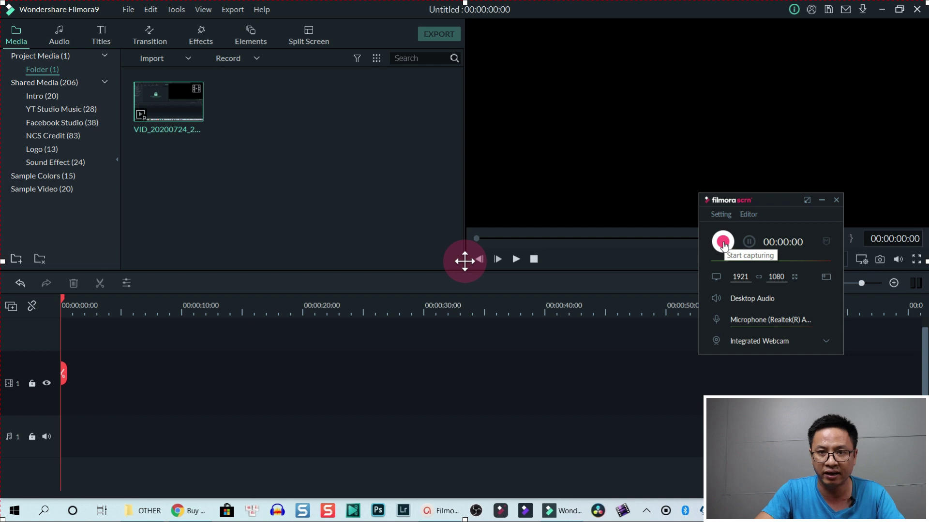
click(723, 244)
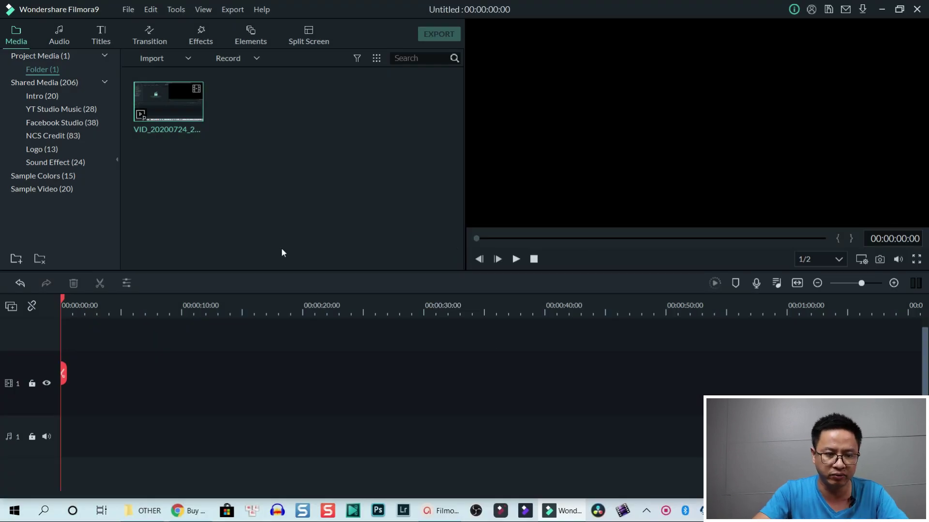
In Filmora9, add the custom 3D Text title to the start of video track 1 and preview it at 00:00:03:01.
click(281, 235)
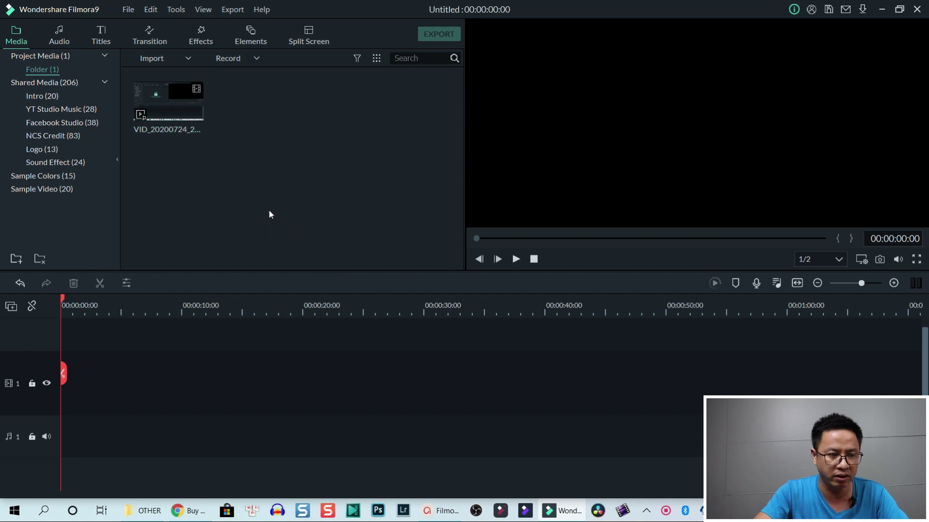
click(126, 10)
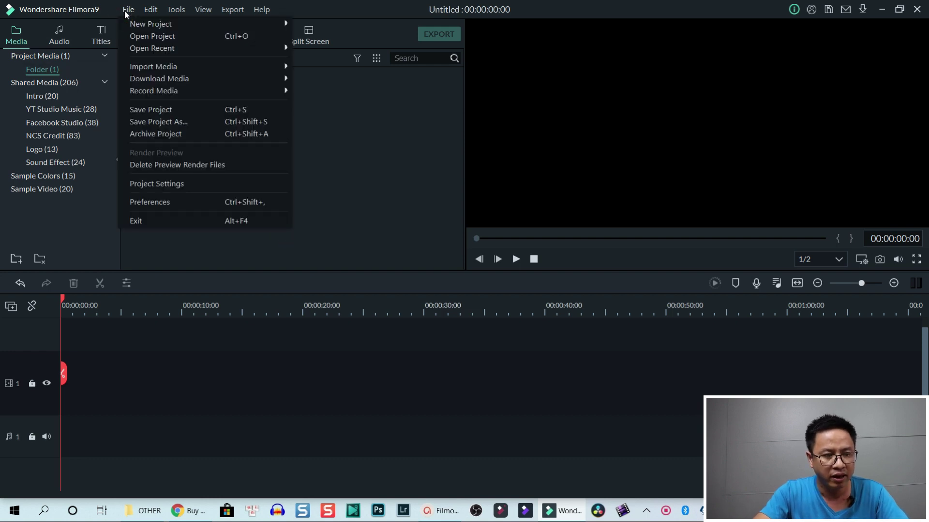
click(99, 41)
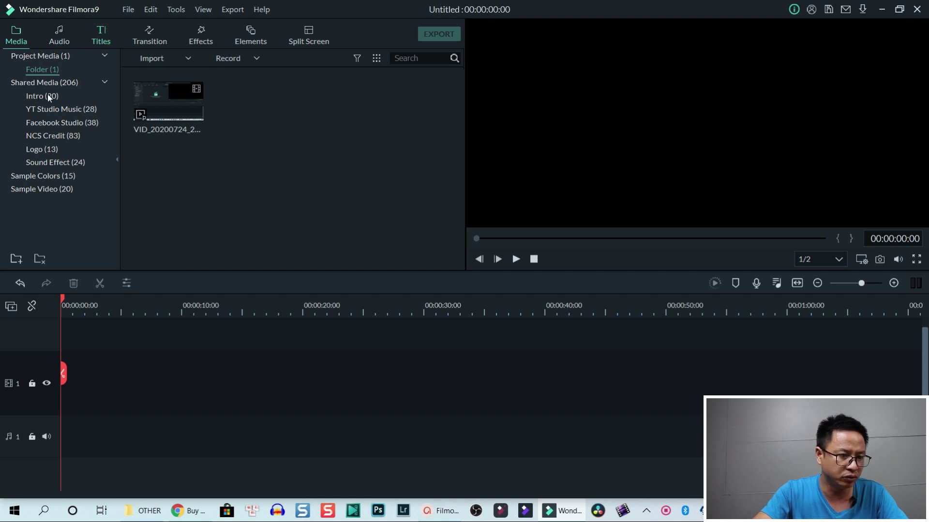
click(58, 102)
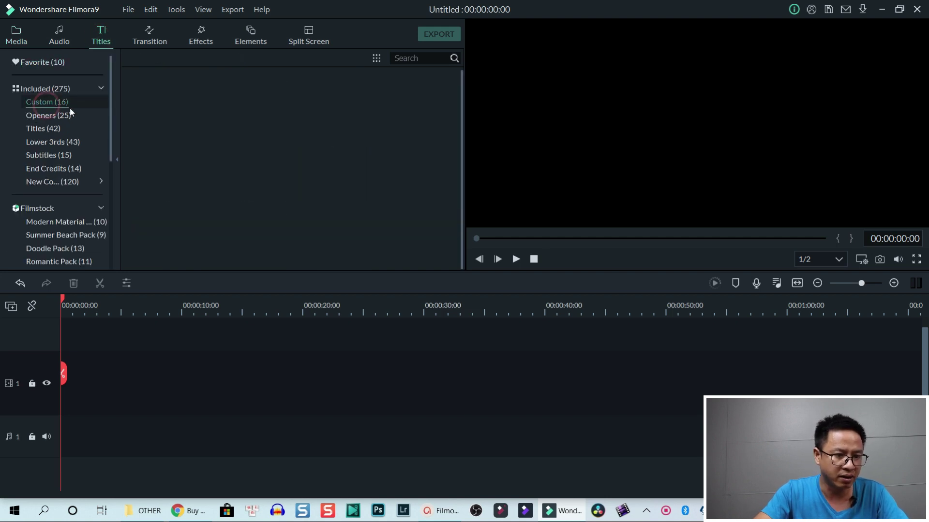
mouse_move(176, 131)
drag(98, 354, 92, 397)
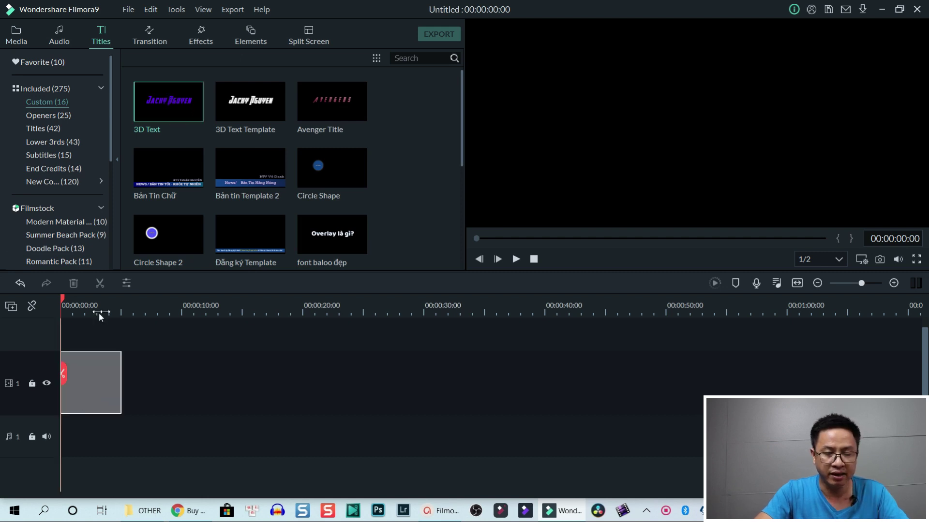
click(98, 312)
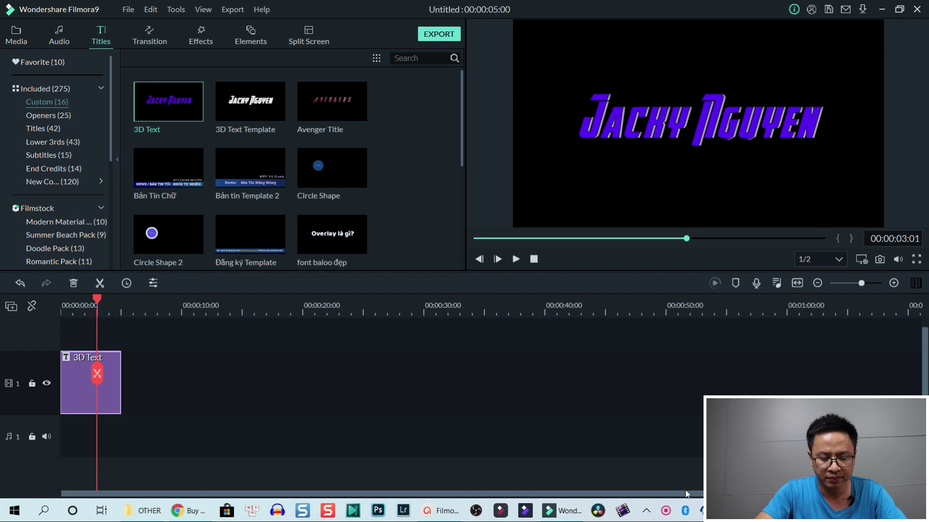
Stop the Filmora Scrn recording and place the recorded clip at the start of the editor's timeline.
click(665, 511)
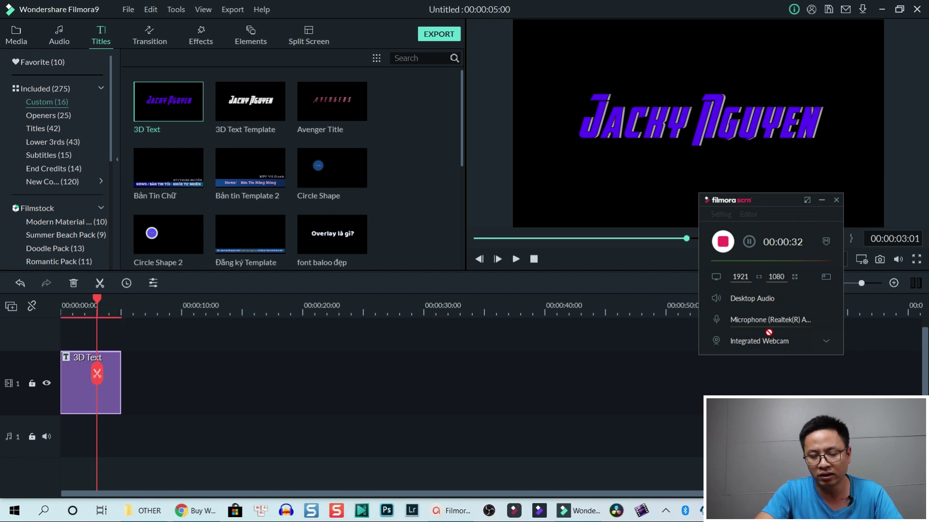
click(724, 243)
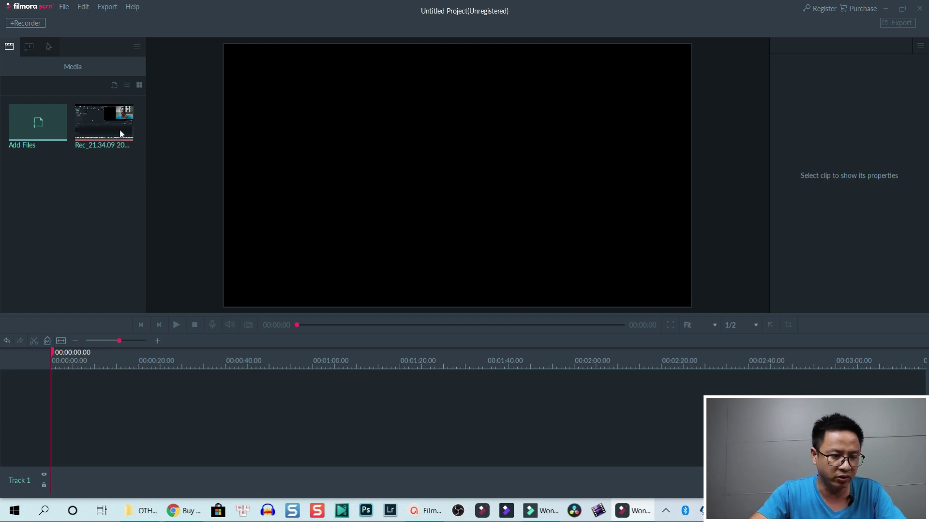
drag(121, 133, 77, 419)
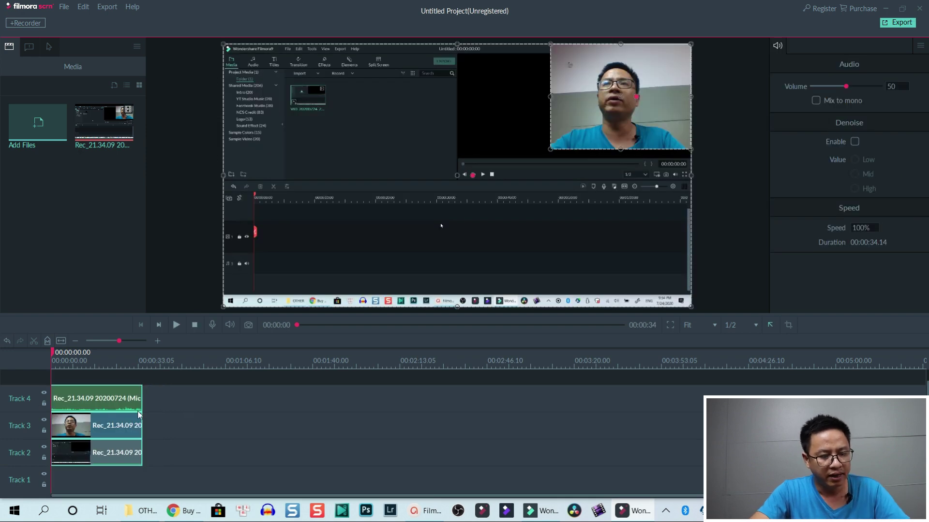
Move the Track 3 webcam overlay to the lower right corner of the video frame and shrink it to about 65% scale.
click(76, 398)
click(99, 362)
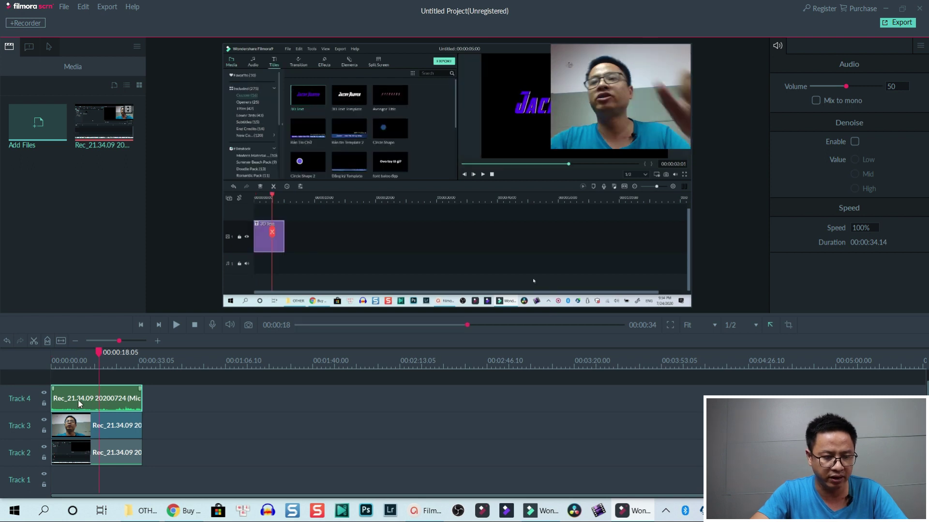
click(83, 428)
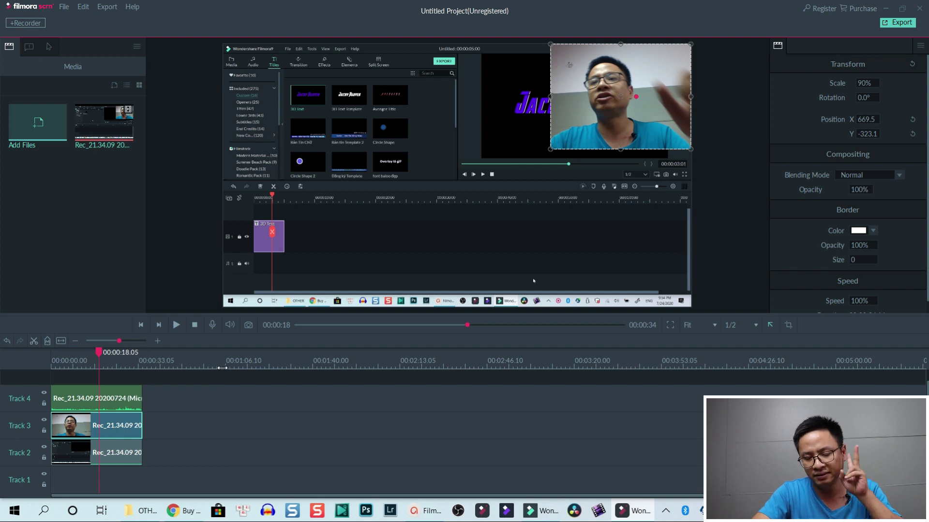
click(614, 112)
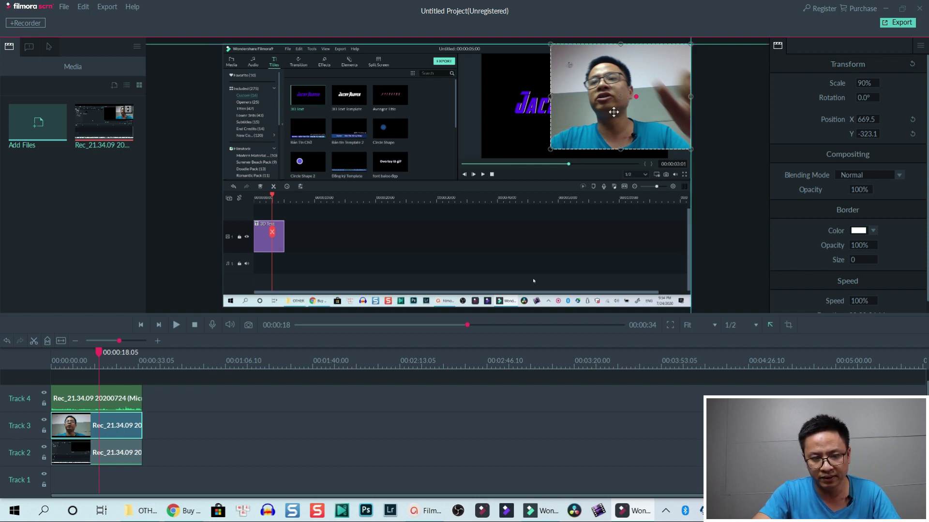
drag(614, 112, 620, 254)
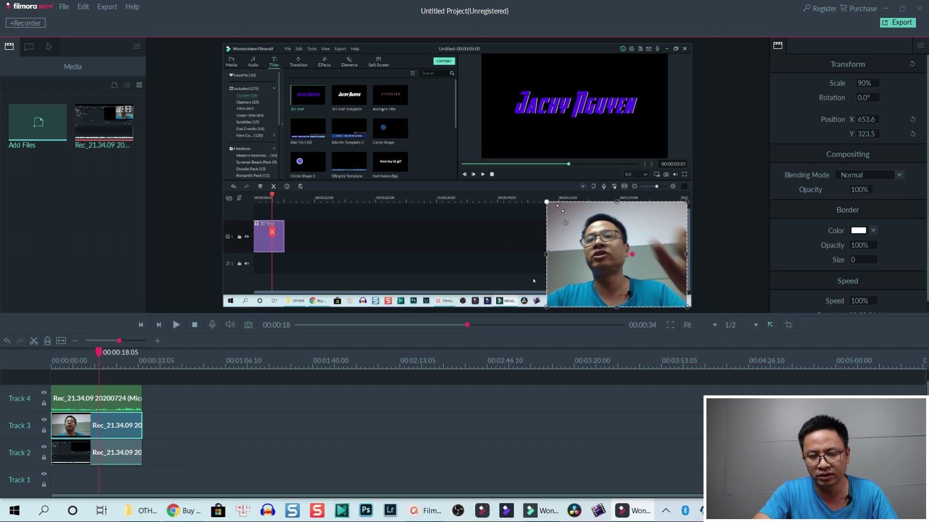
drag(560, 208, 599, 238)
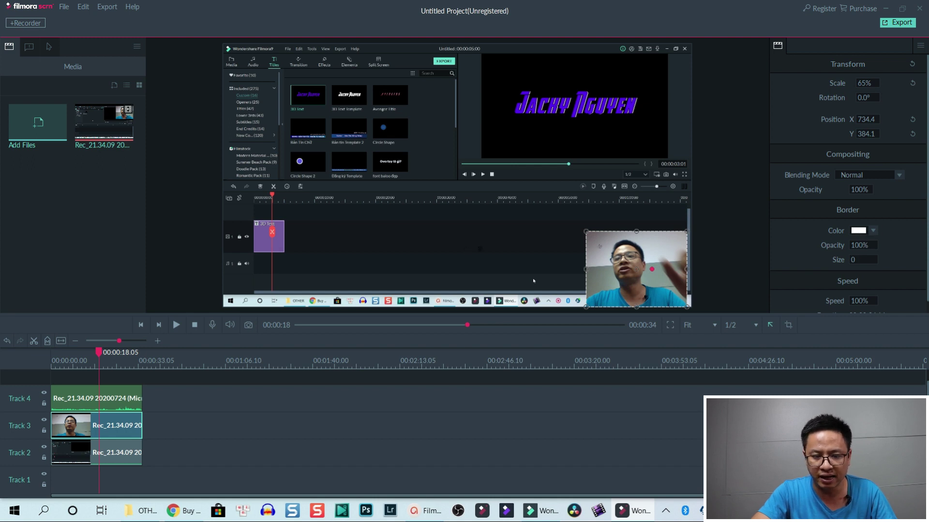
Give the webcam clip on Track 3 a light green border with size 5.
click(387, 313)
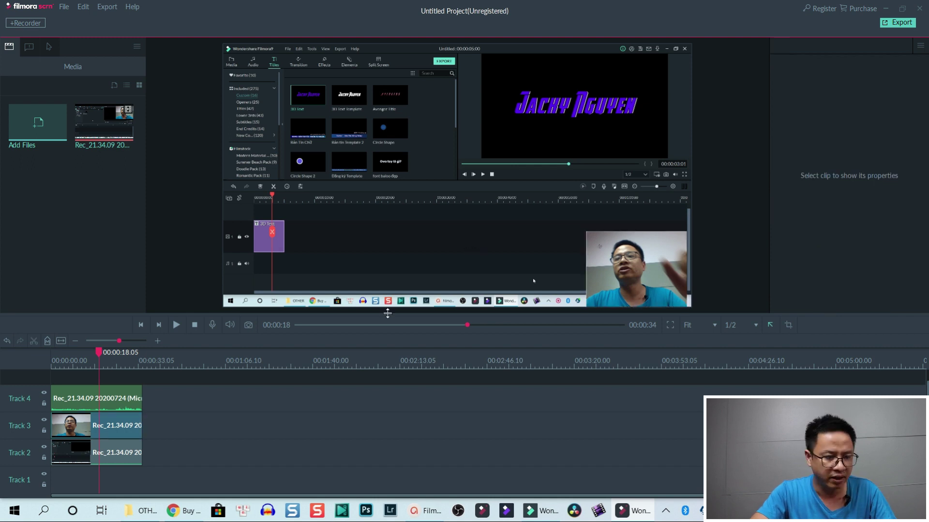
click(110, 427)
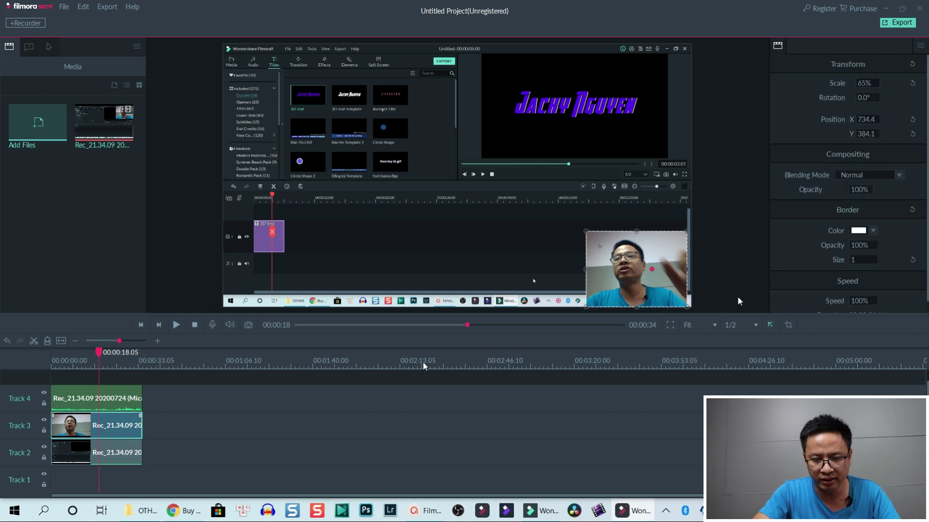
double_click(854, 260)
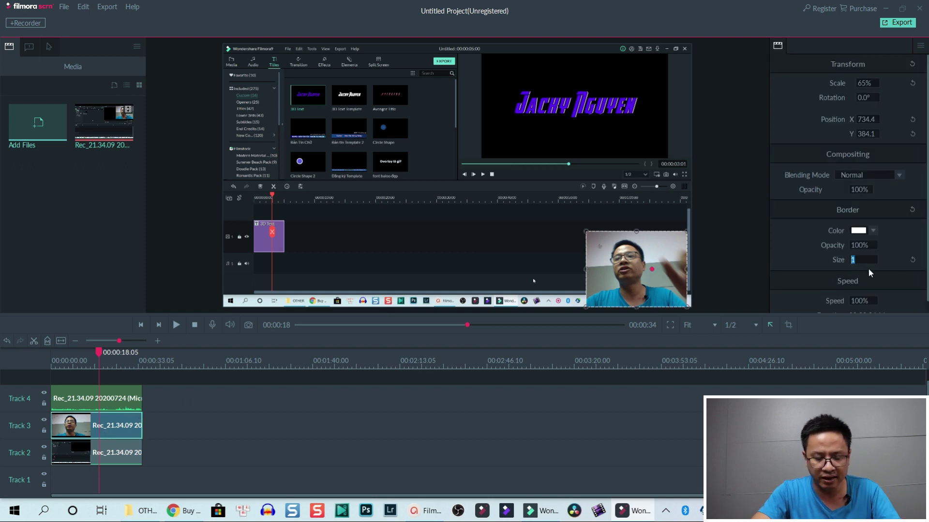
text(5)
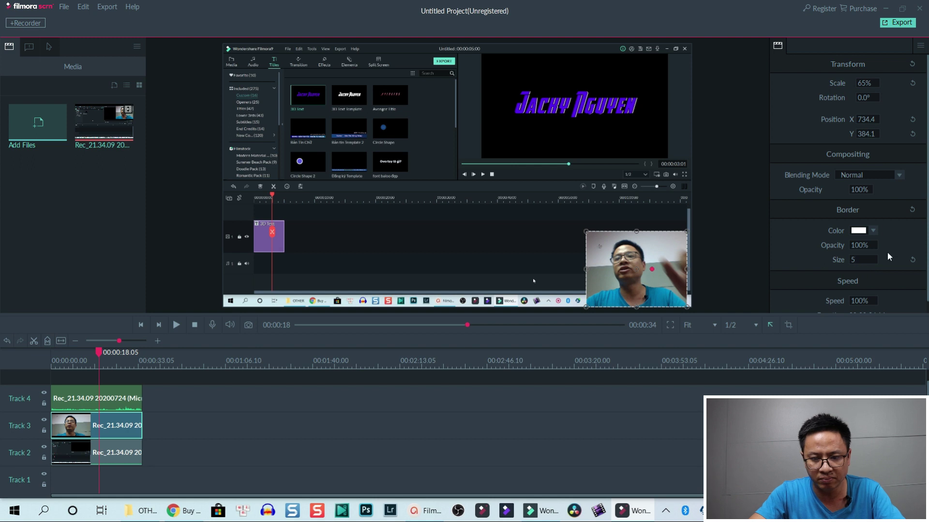
click(873, 231)
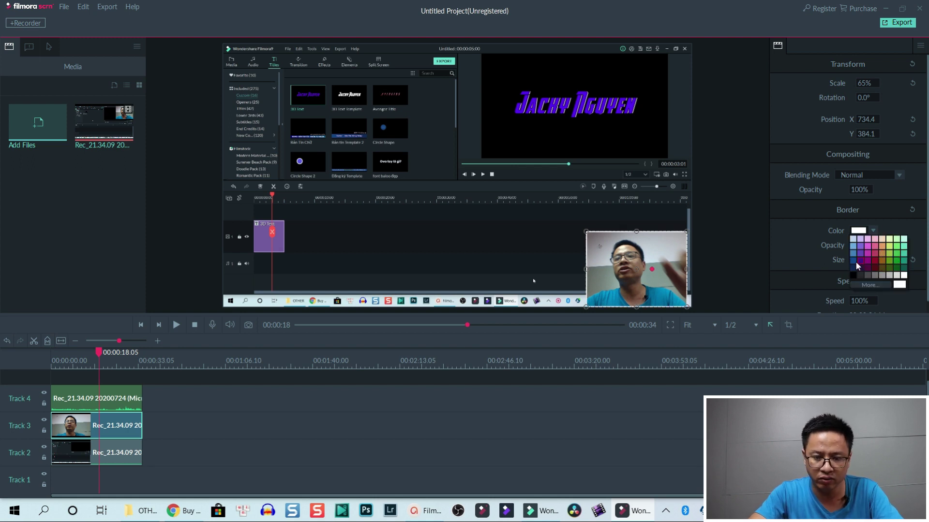
click(853, 260)
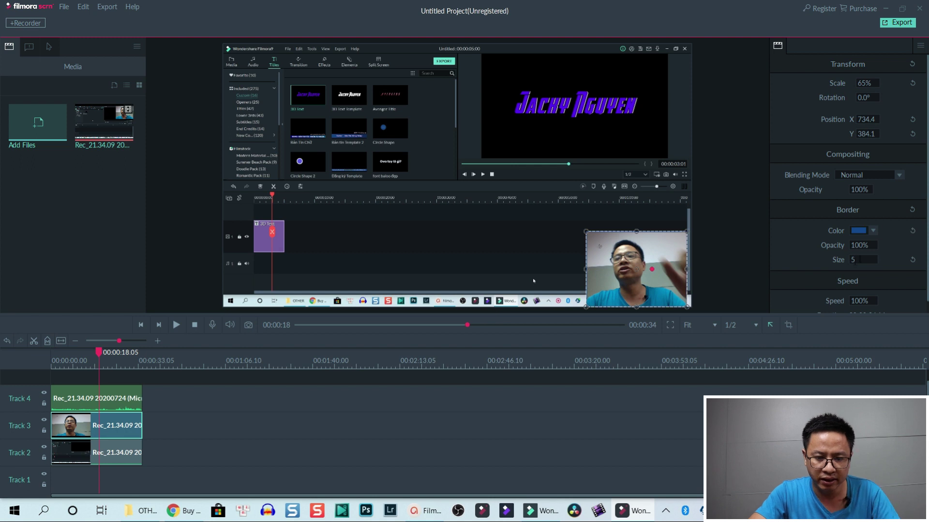
click(872, 232)
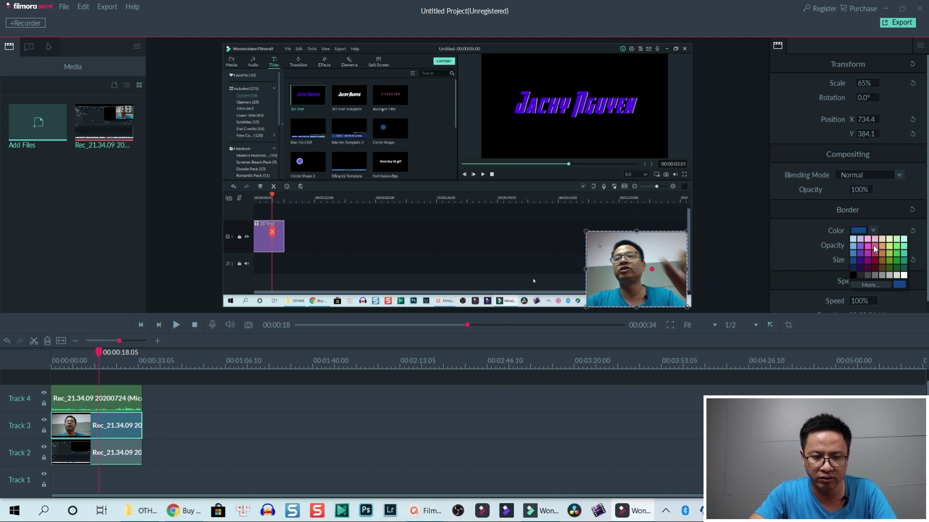
click(896, 249)
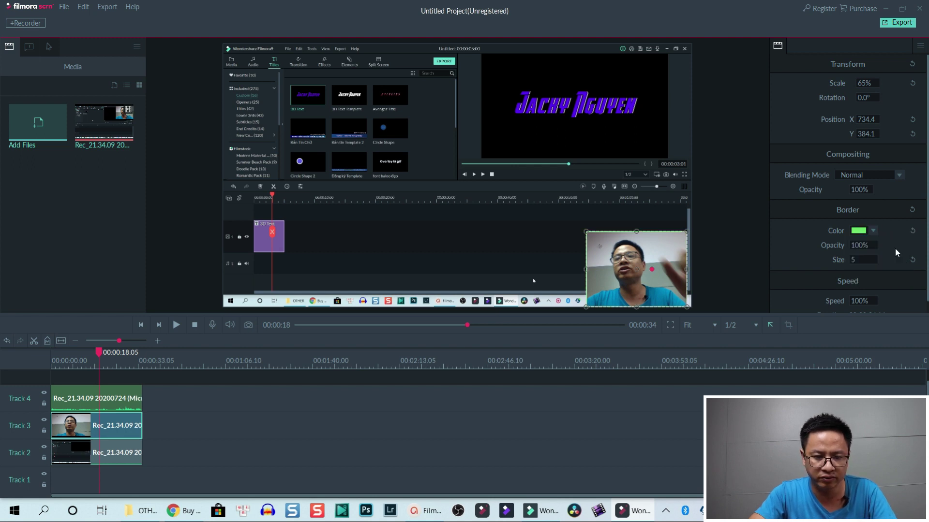
Play the recording from near its start to about 6 seconds to check the bordered webcam overlay.
click(314, 432)
click(56, 454)
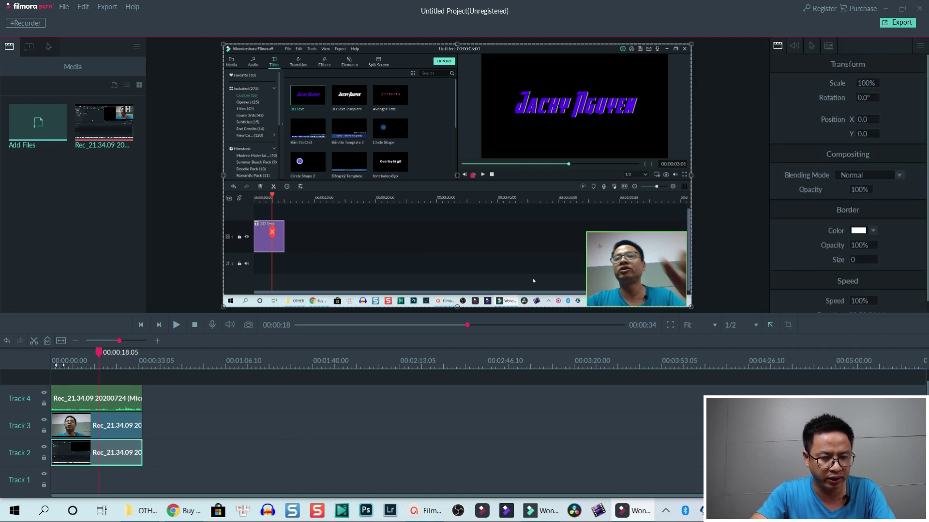
click(60, 365)
key(space)
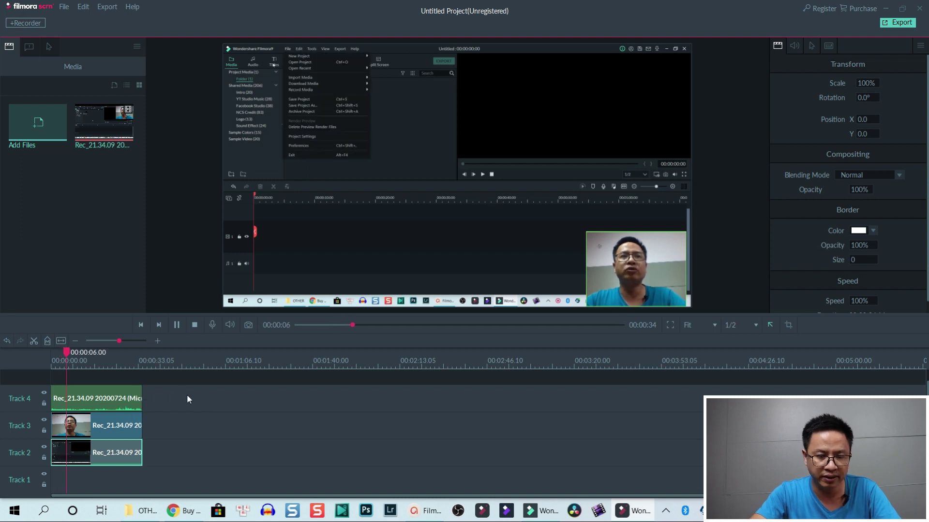
key(space)
click(635, 302)
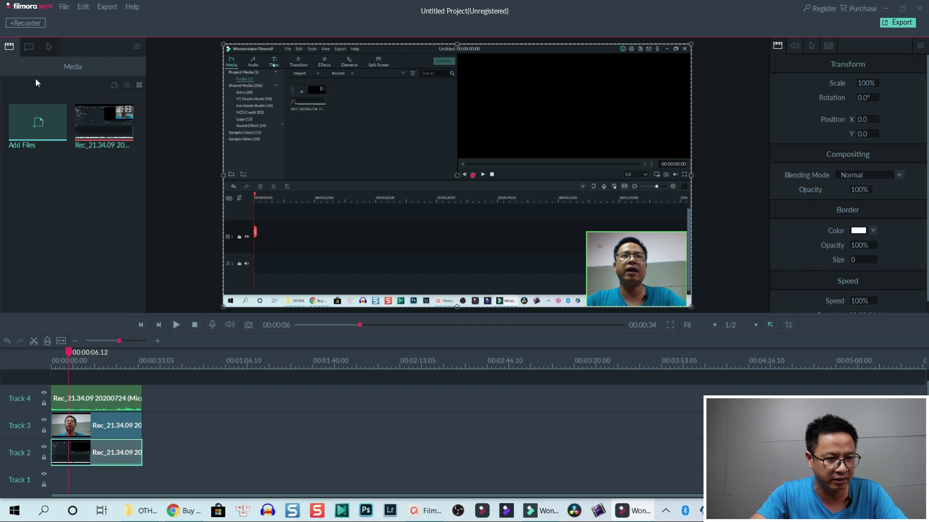
Apply the Cursor Highlight effect to the screen recording clip on Track 2.
click(50, 46)
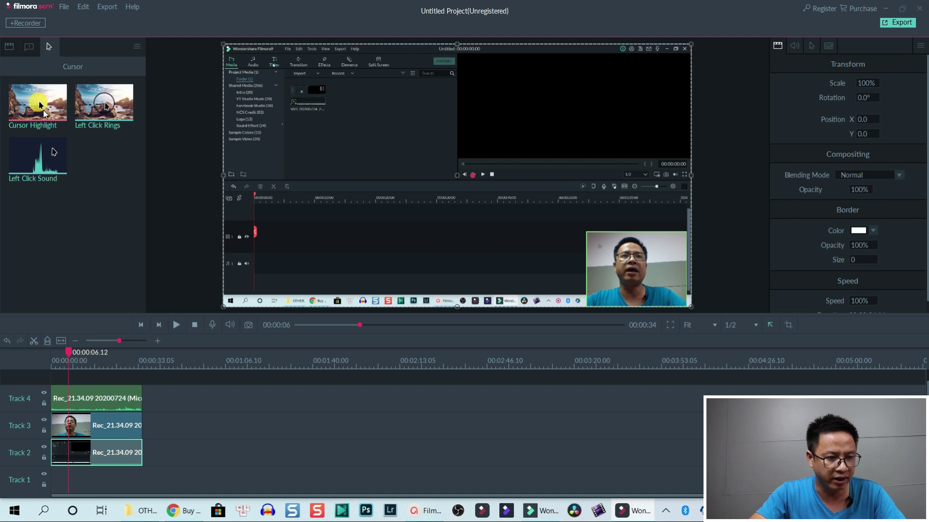
click(90, 110)
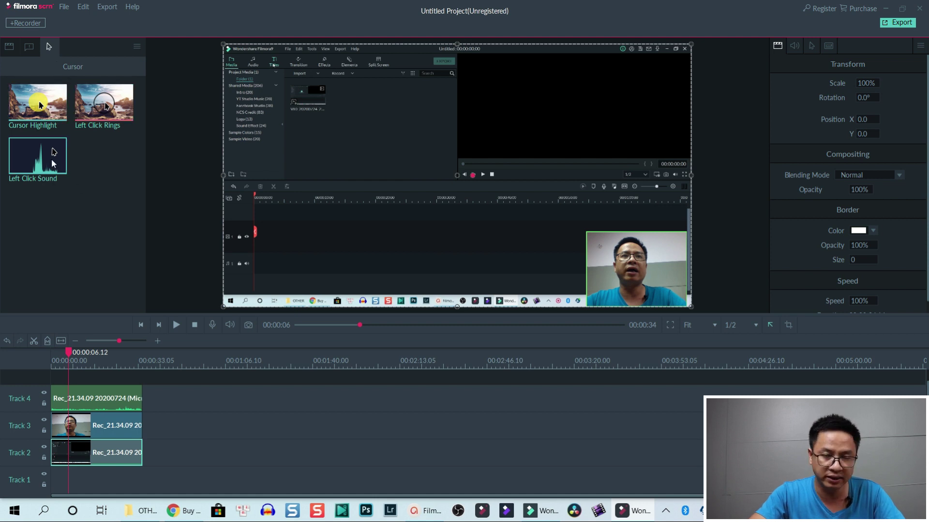
click(43, 109)
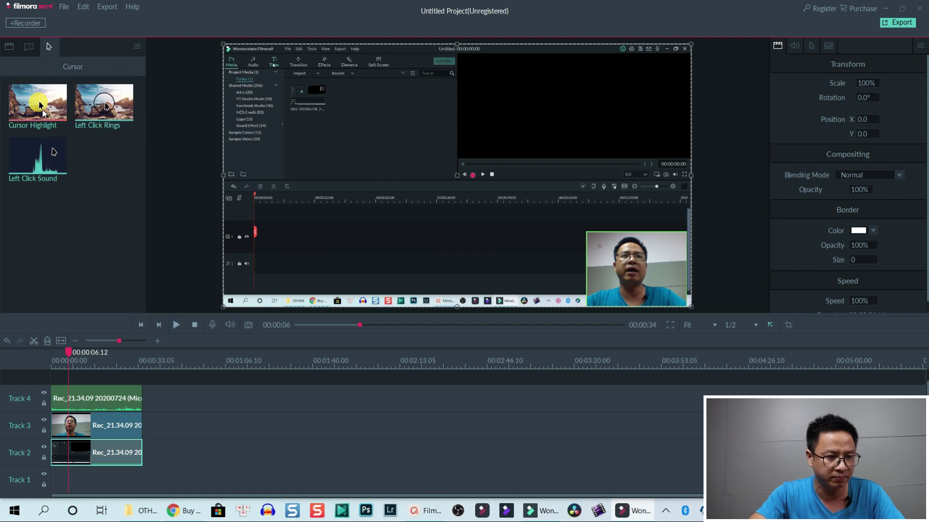
drag(44, 112, 68, 444)
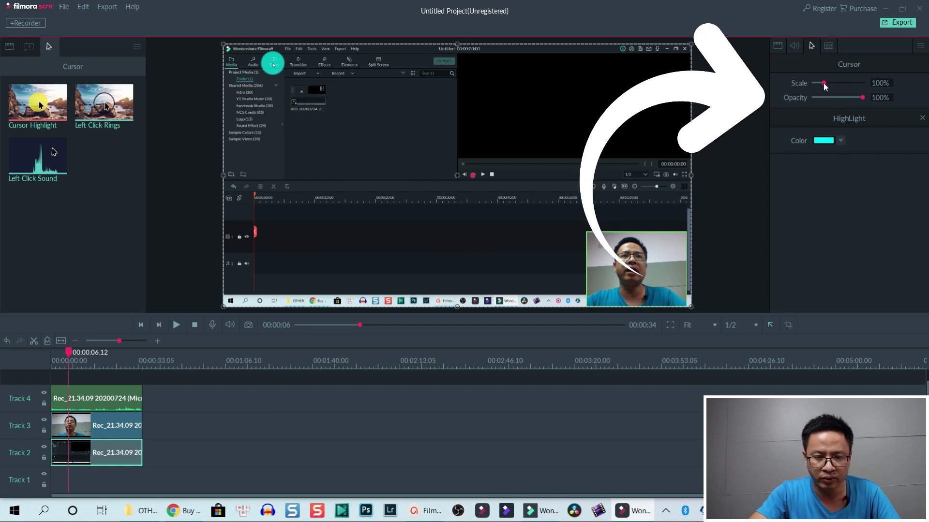
Set the Track 2 recording's cursor to 460% scale and 32% opacity, and make its highlight dark red.
drag(828, 84, 860, 96)
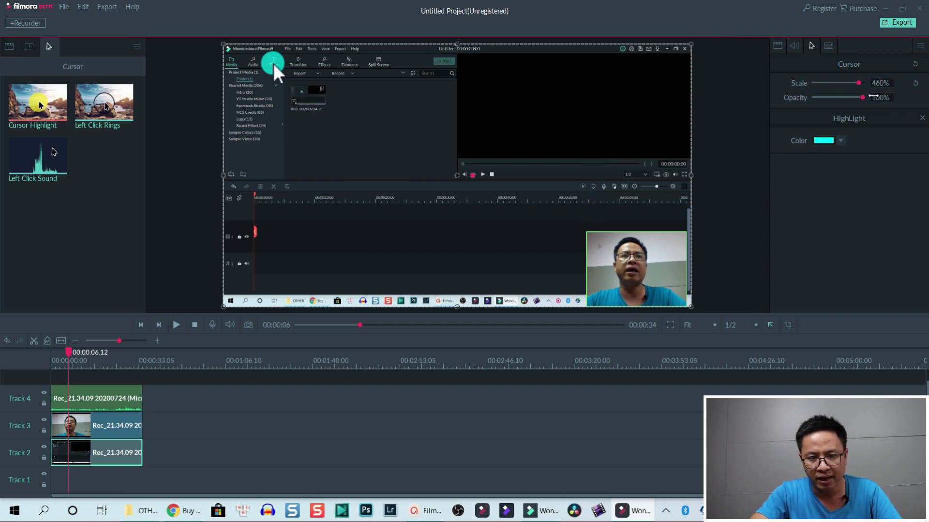
drag(863, 99, 828, 106)
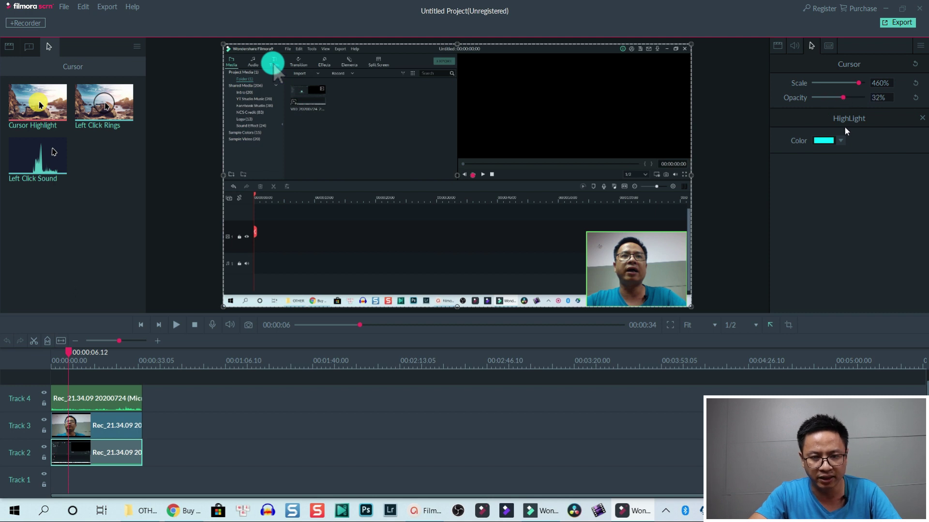
click(841, 141)
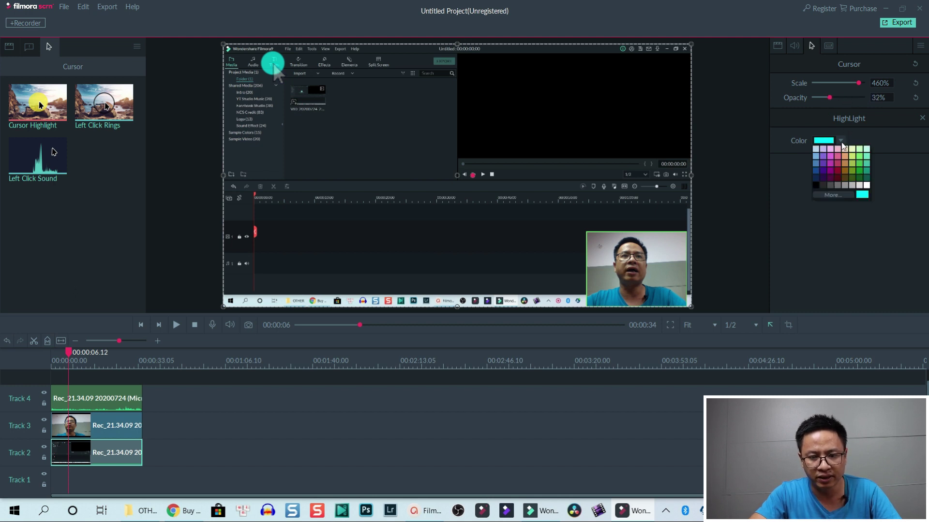
click(837, 171)
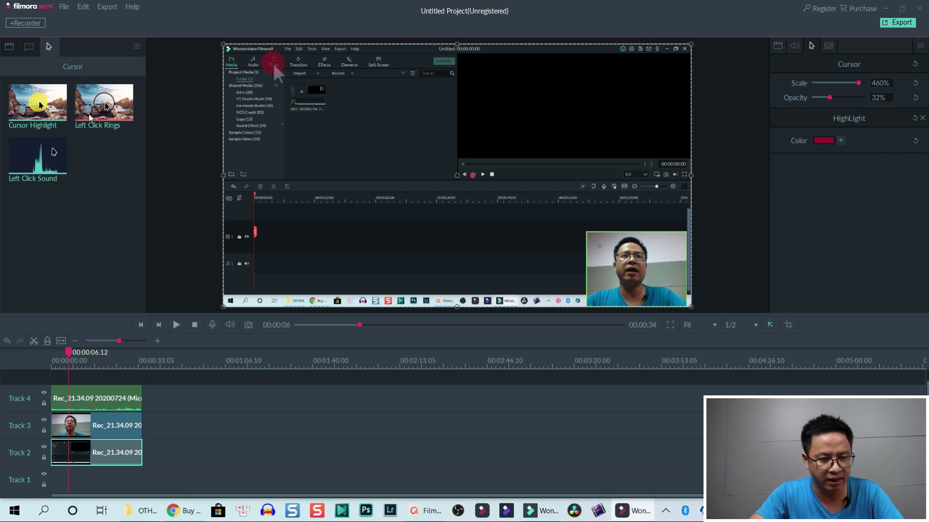
Add the Left Click Rings and Left Click Sound cursor effects to the screen recording on Track 2.
drag(89, 154, 105, 466)
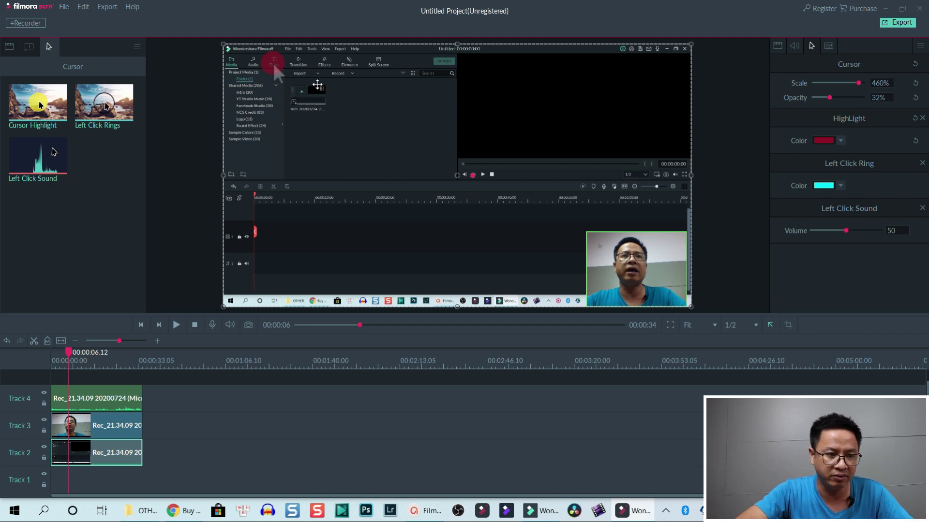
click(12, 47)
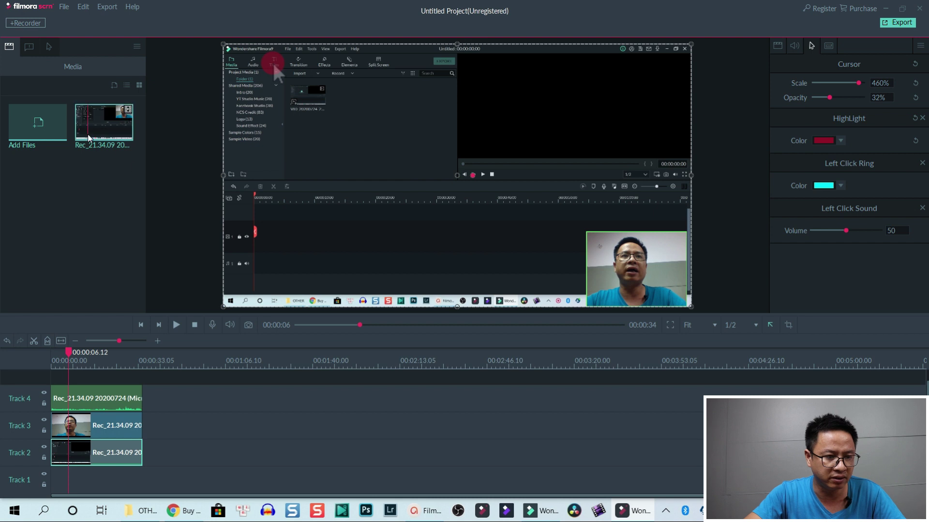
Add a plain text caption annotation at the playhead and replace its placeholder text with the presenter's full name.
click(28, 50)
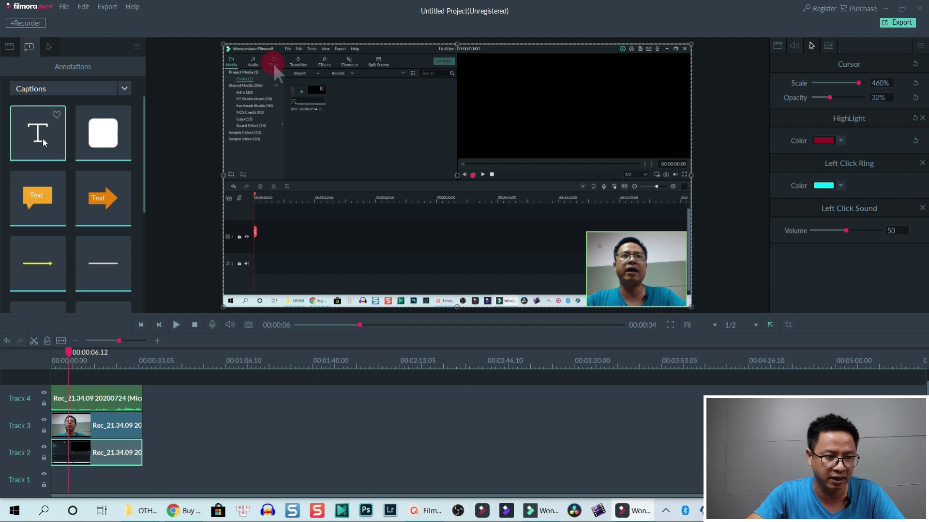
drag(68, 142, 348, 158)
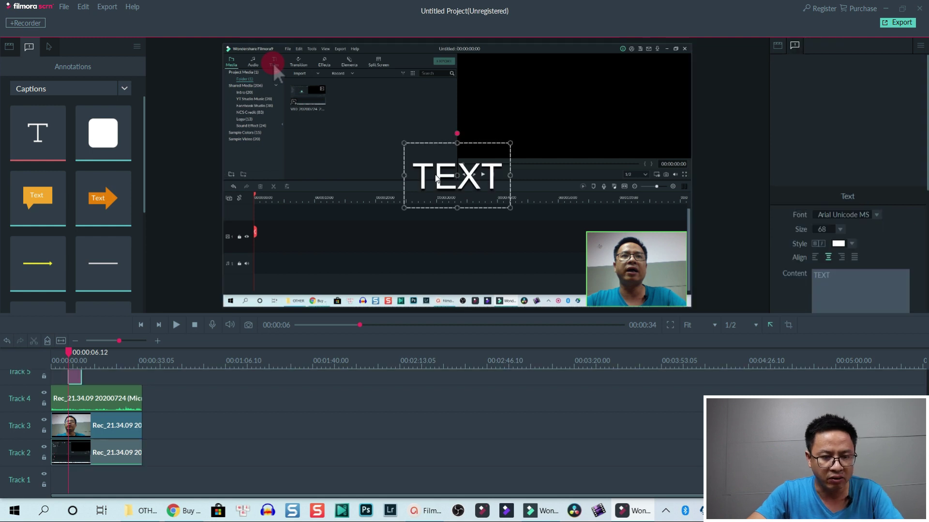
double_click(435, 175)
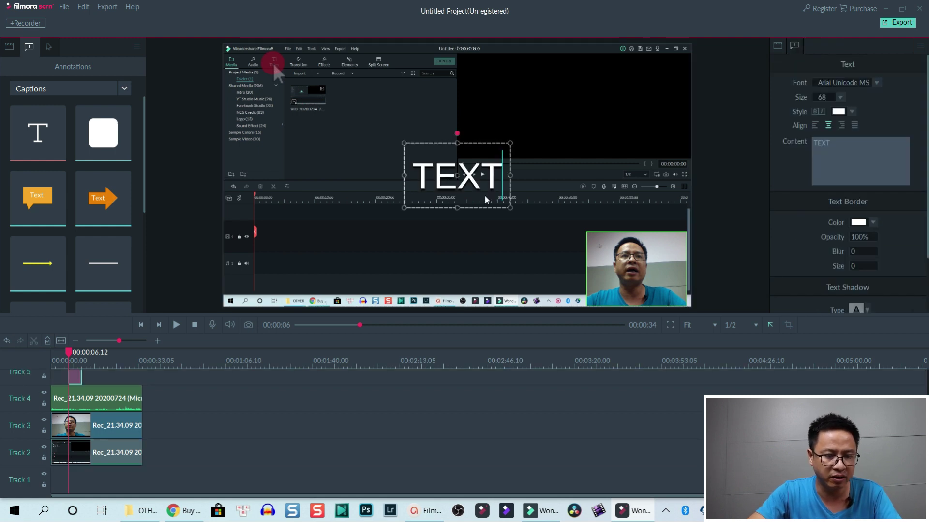
key(ctrl+a)
text(Jacky)
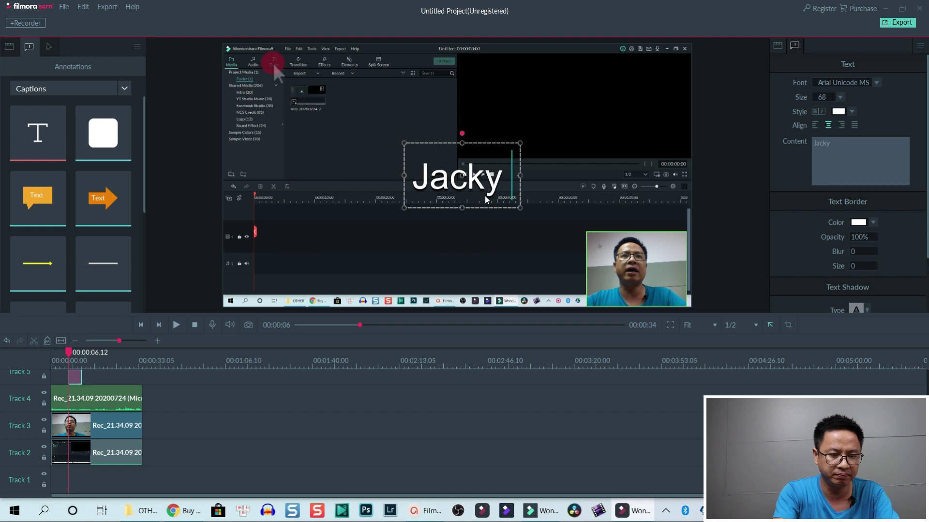
text( Nguyen)
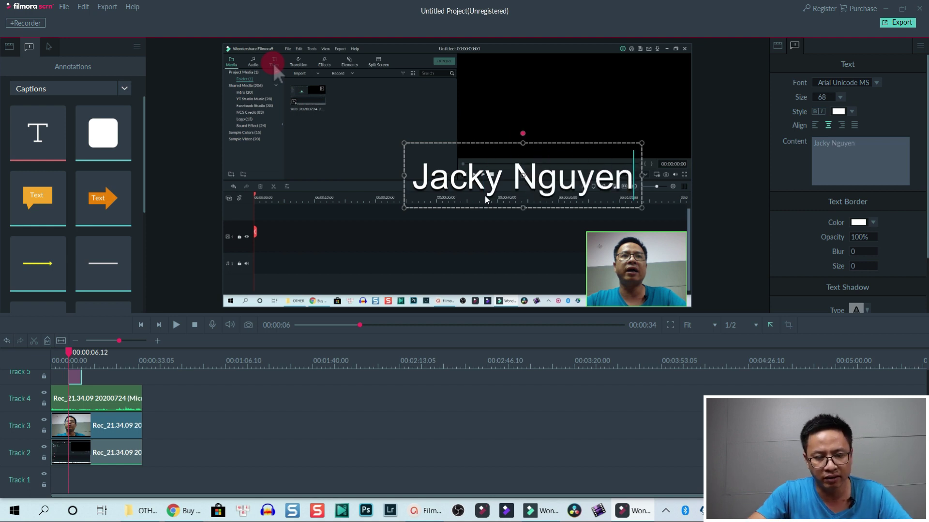
click(529, 211)
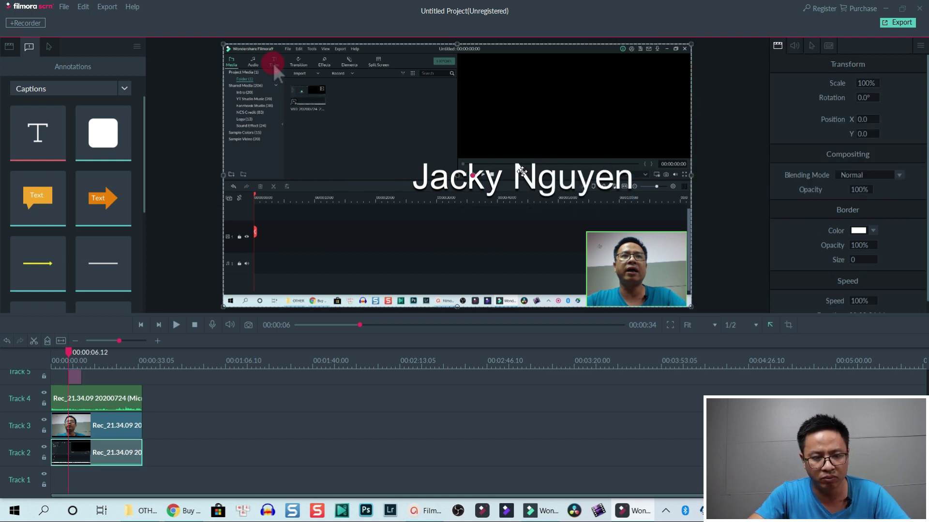
Move the name caption up and to the left within the video frame and show its border and shadow settings.
click(523, 177)
drag(438, 165, 326, 131)
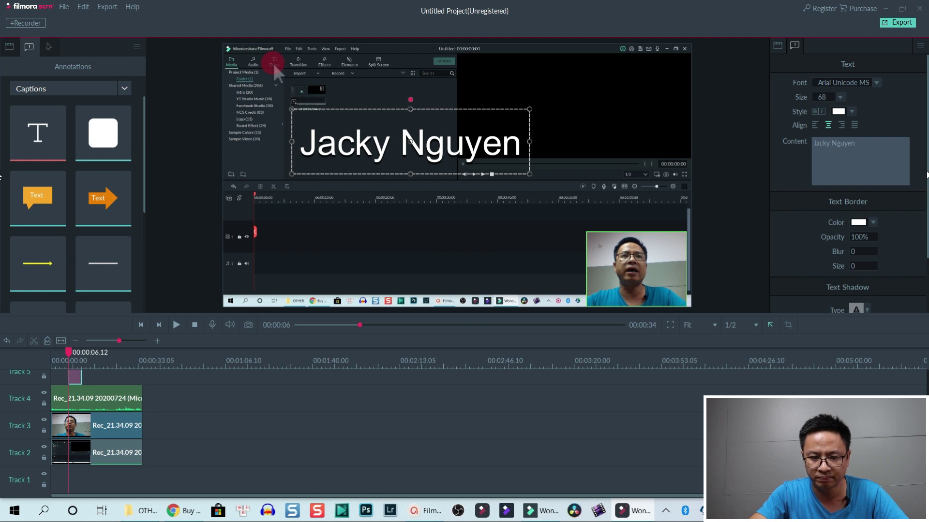
drag(926, 175, 927, 261)
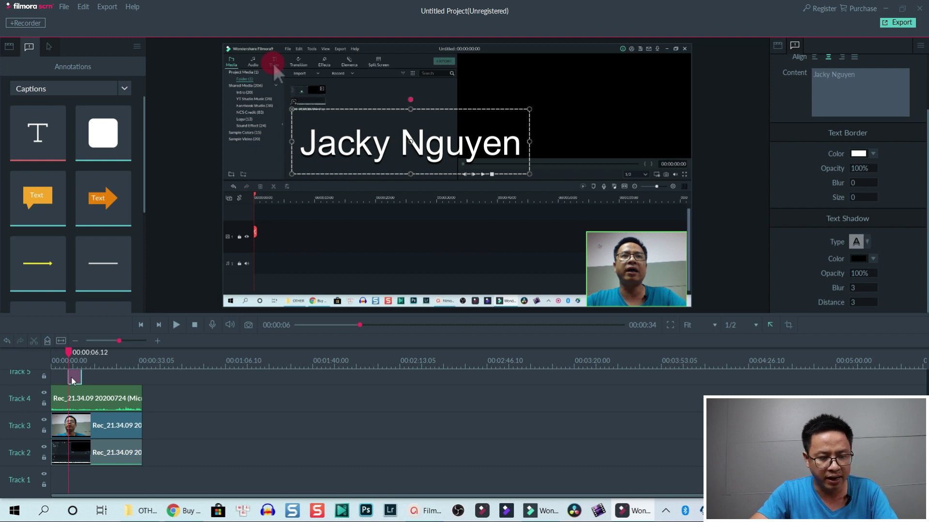
Play the recording from about 4 to 7 seconds to check how the name caption appears.
click(64, 362)
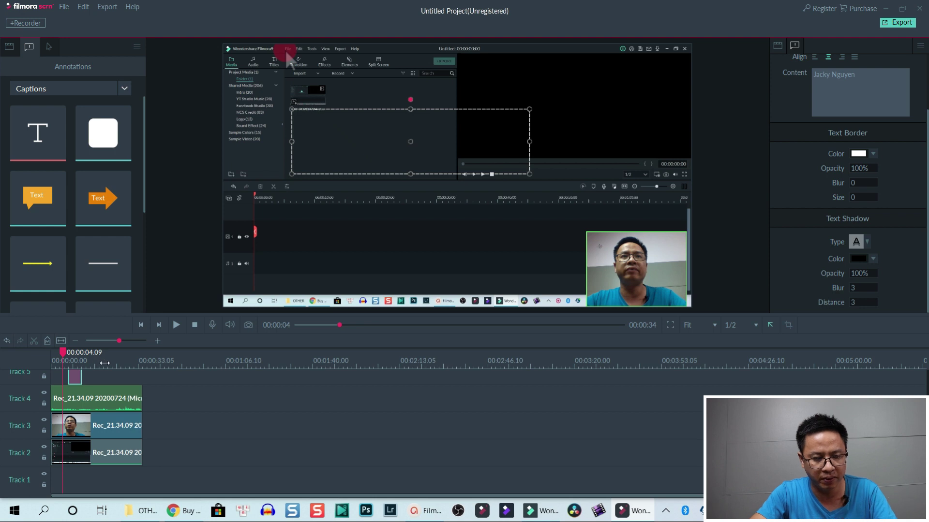
key(space)
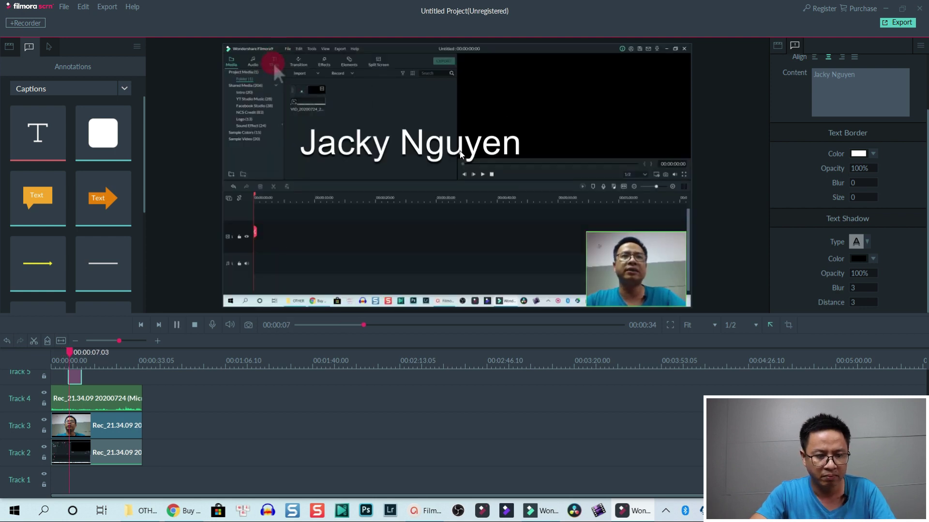
click(428, 169)
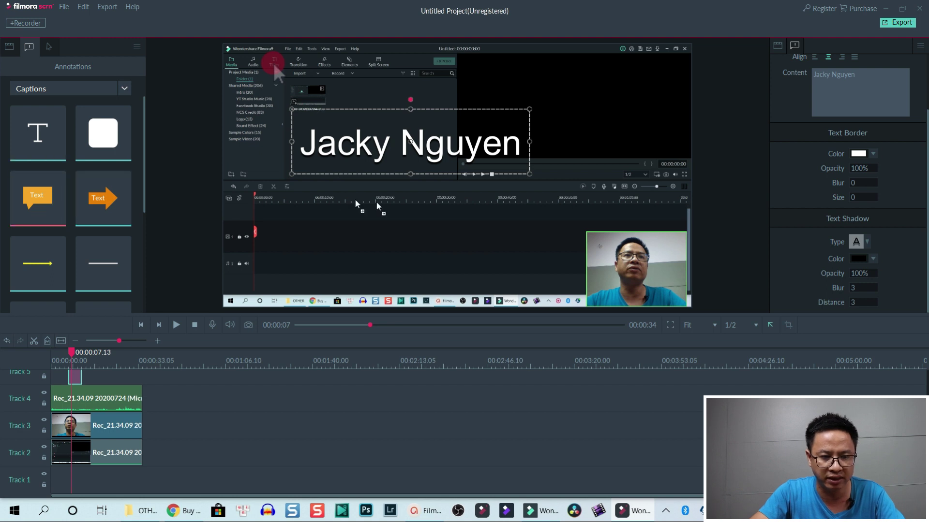
Add the orange speech-bubble caption at about 7 seconds and shrink it to fit closely around its text.
drag(413, 273, 438, 233)
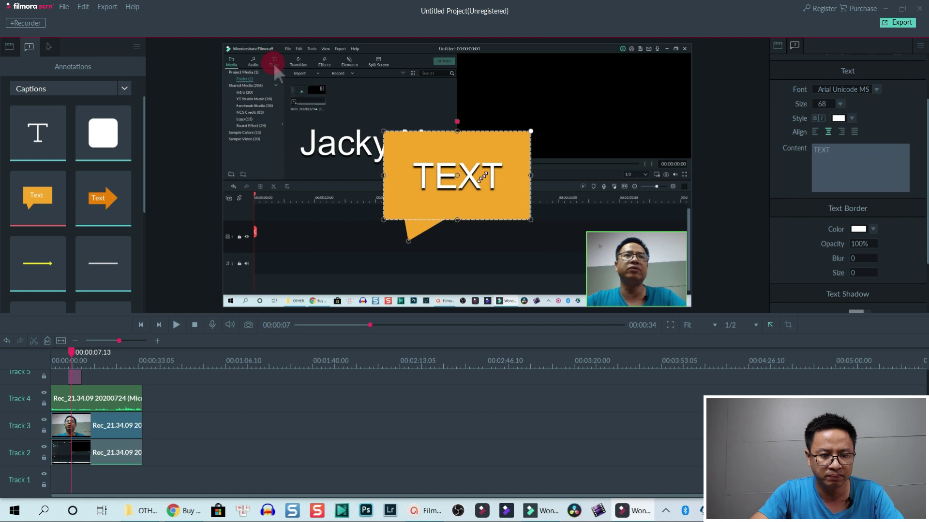
scroll(482, 177, down, 3)
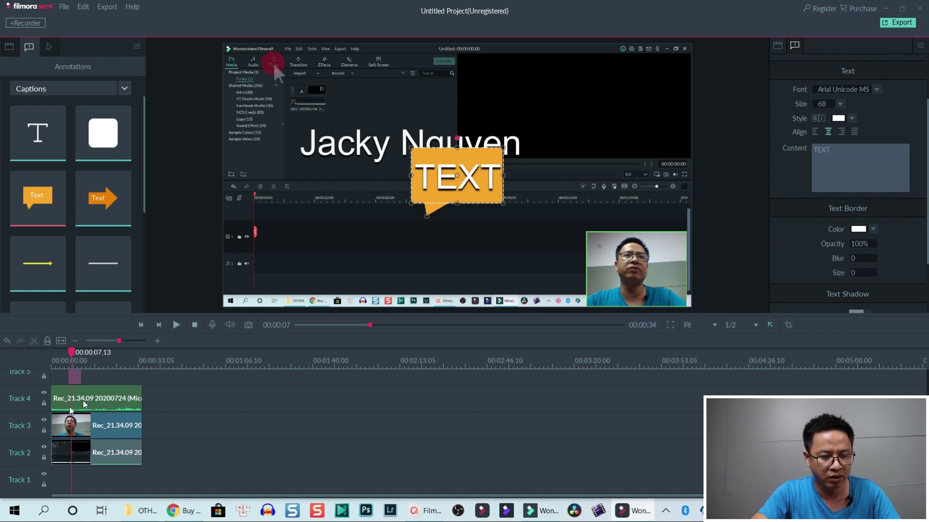
Move the speech-bubble clip on Track 6 to start at about 23 seconds and extend its end to about 47 seconds.
scroll(83, 404, up, 2)
drag(130, 409, 120, 406)
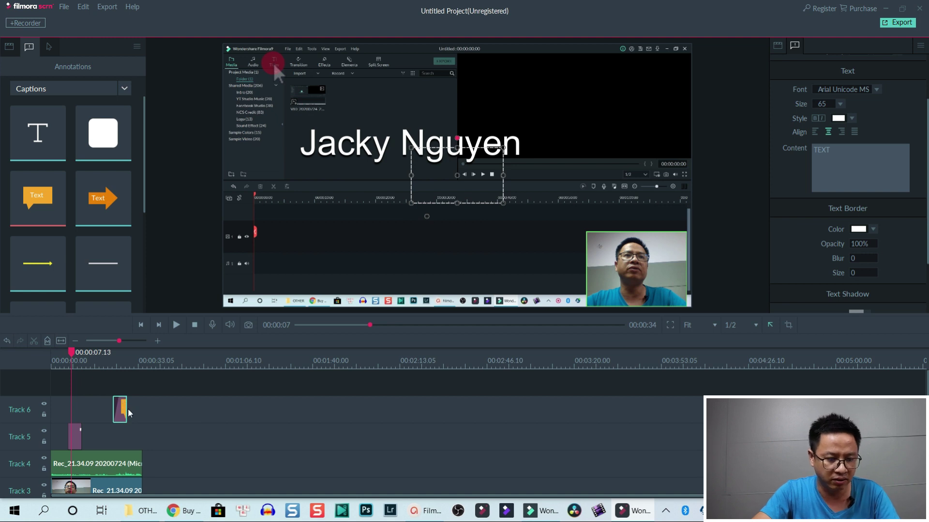
drag(127, 410, 173, 408)
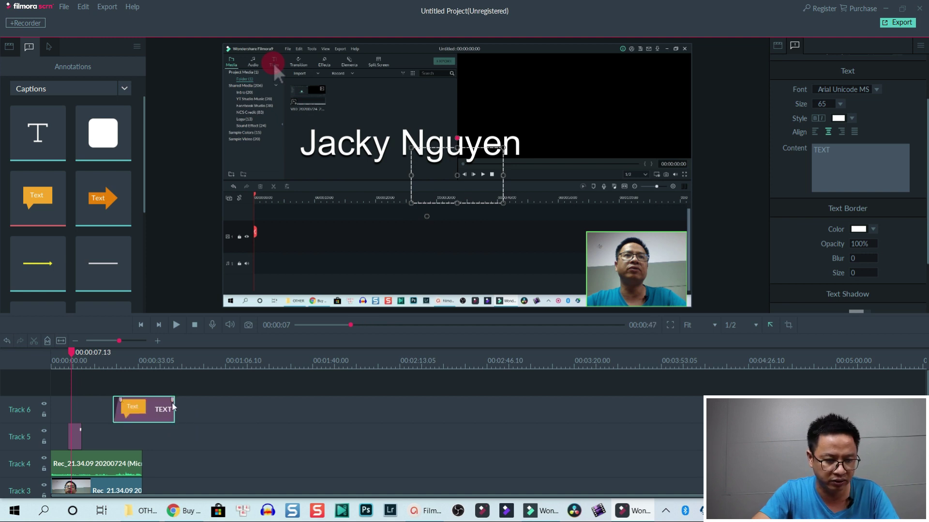
click(149, 412)
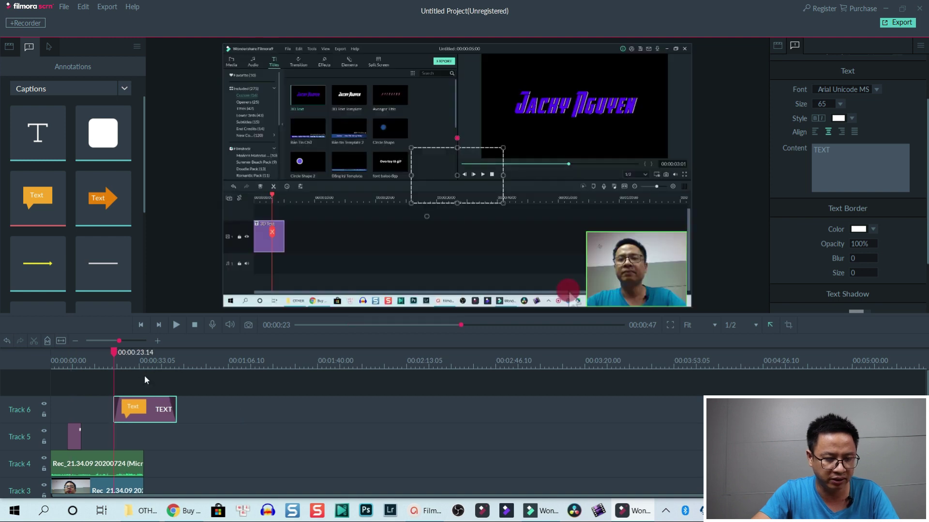
Replace the speech bubble's placeholder text with "Annotation".
click(134, 361)
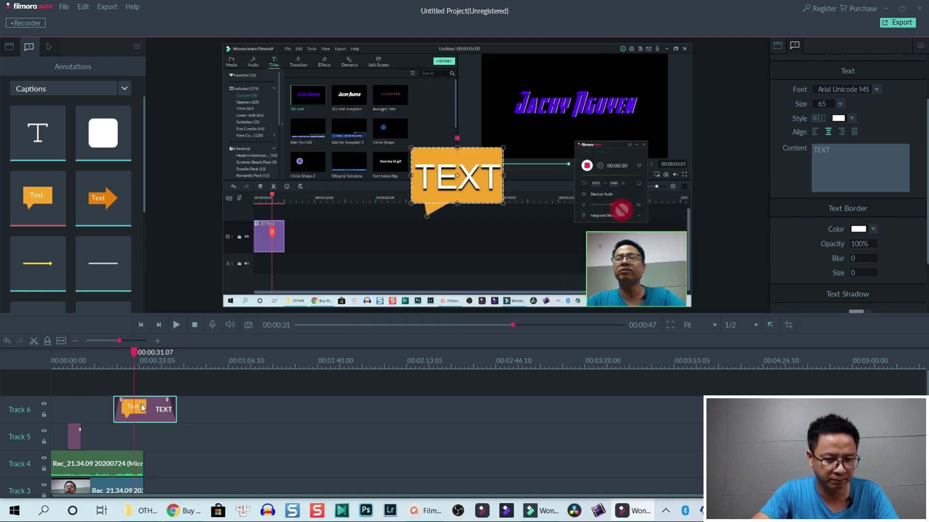
double_click(446, 182)
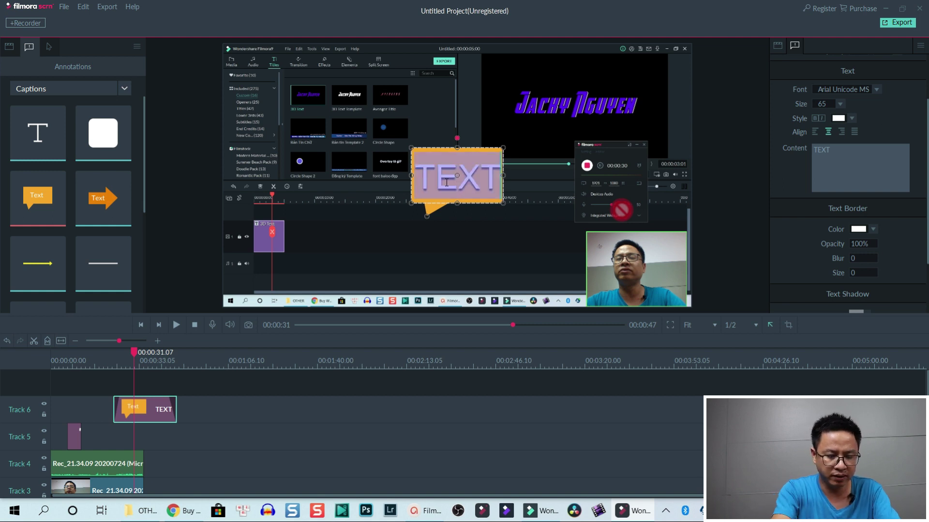
text(Ann)
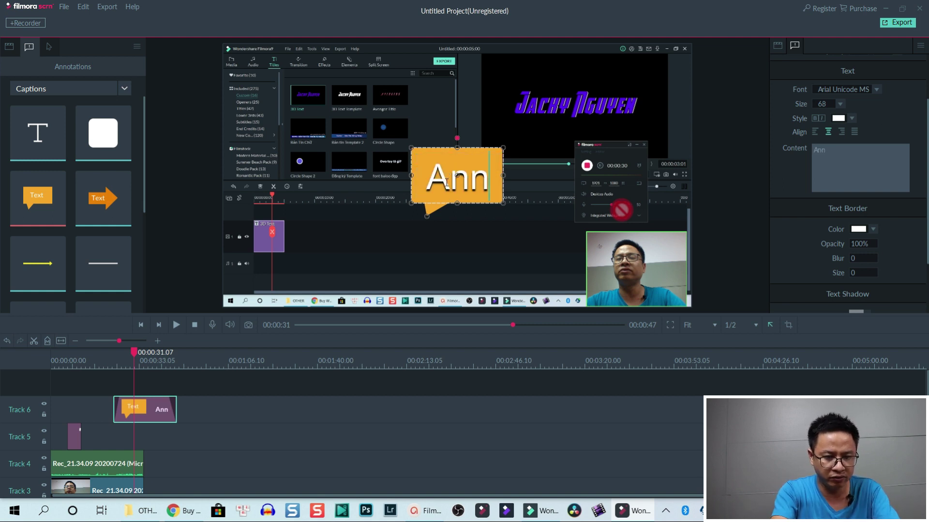
text(otation)
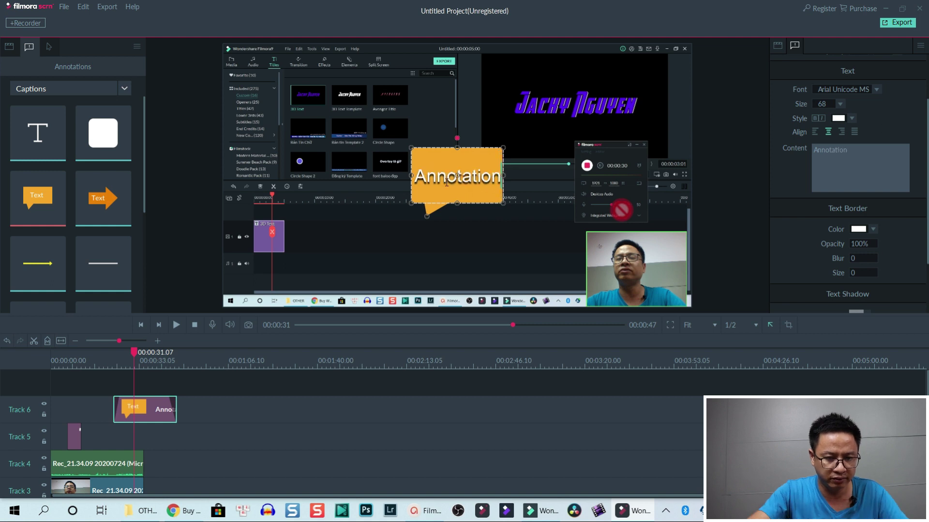
click(348, 414)
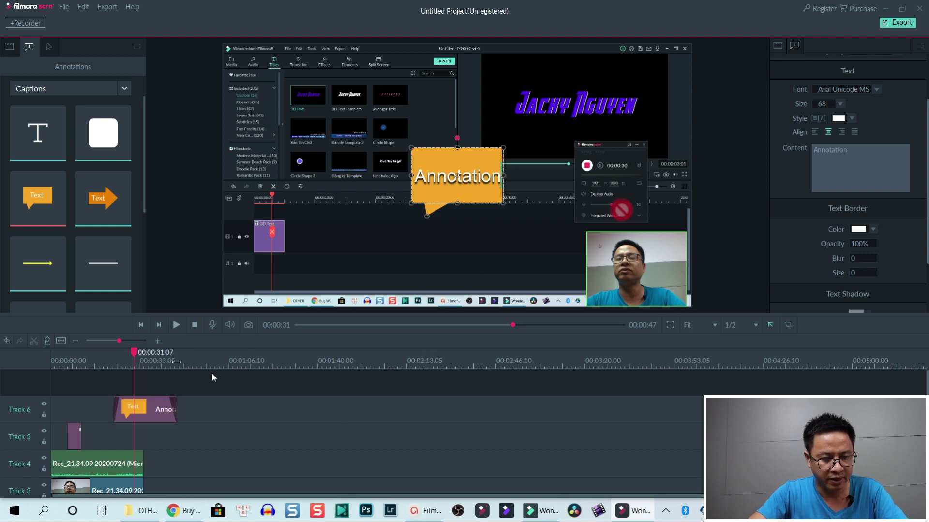
Play the speech bubble's beginning from about 22 seconds and its ending up to about 45 seconds to check the fades.
click(111, 361)
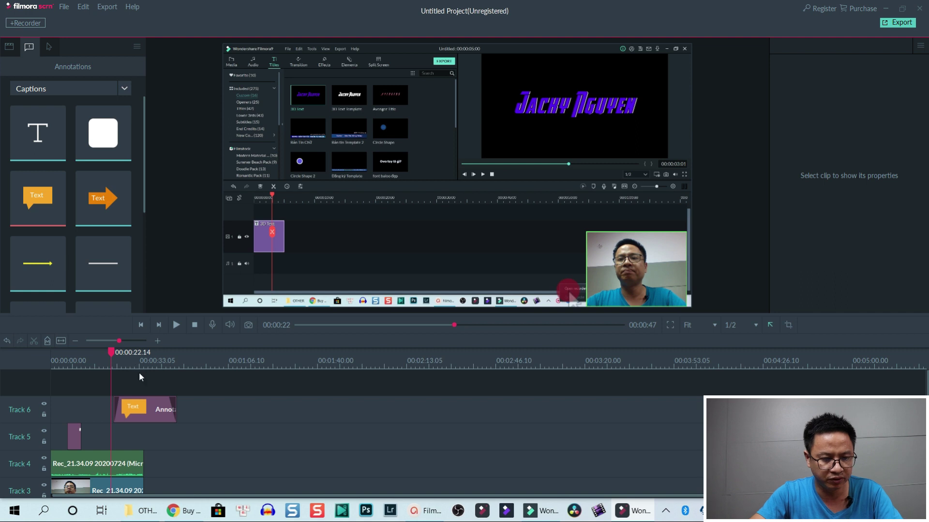
key(space)
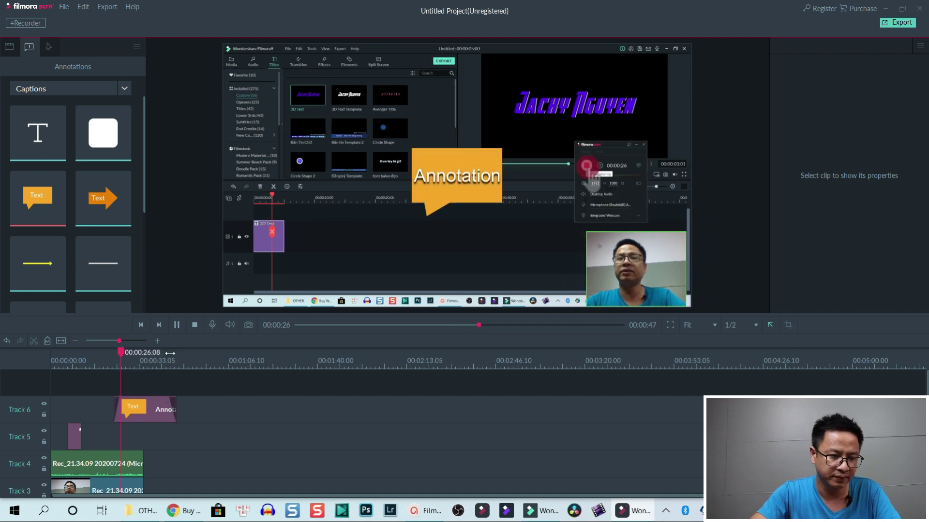
click(162, 362)
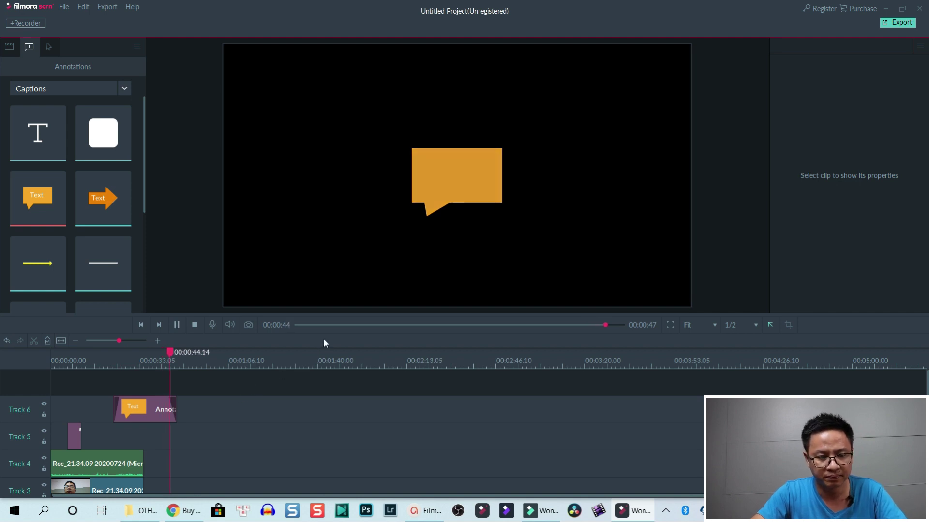
key(space)
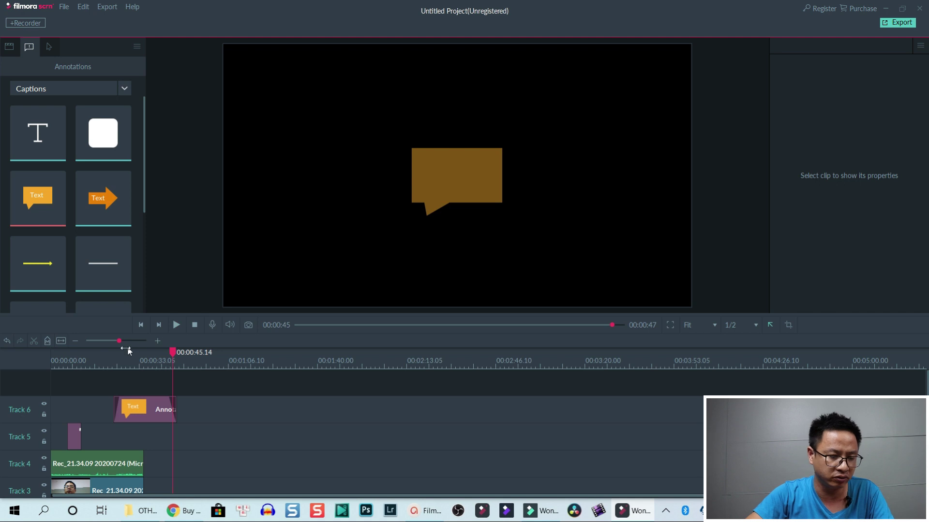
Add the yellow curved arrow from the Arrows annotations at about 26 seconds.
click(119, 362)
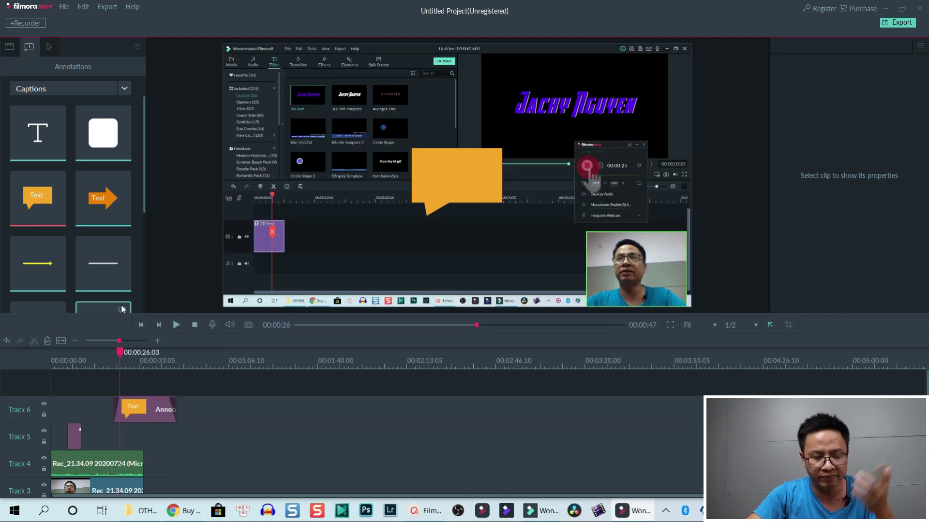
scroll(133, 244, down, 5)
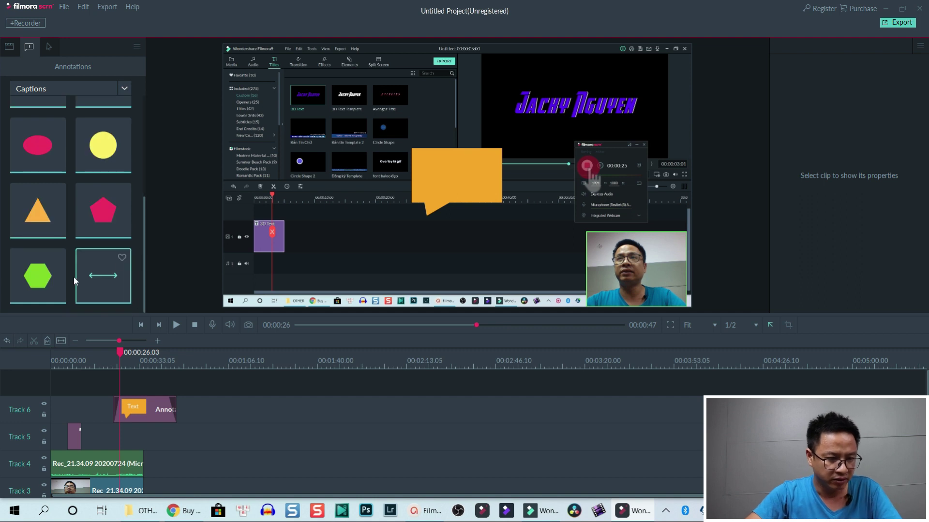
scroll(48, 222, up, 5)
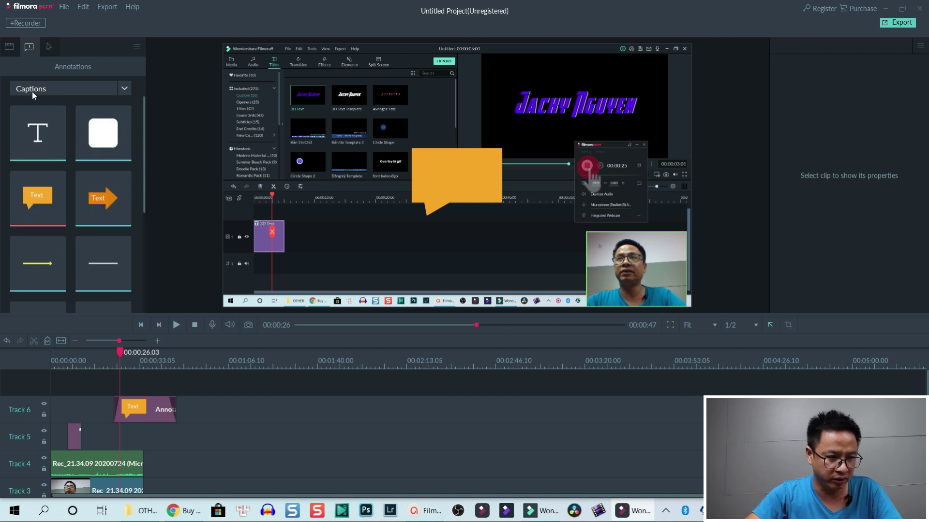
click(125, 88)
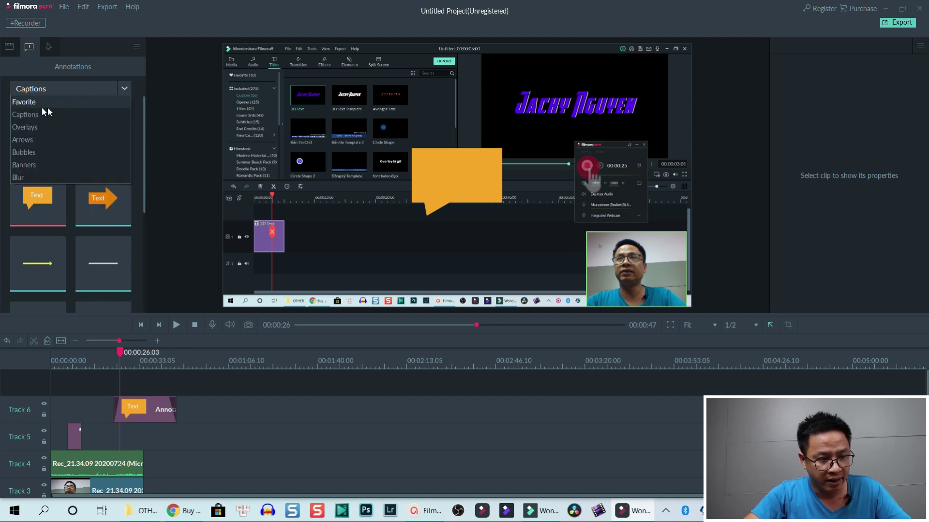
click(39, 141)
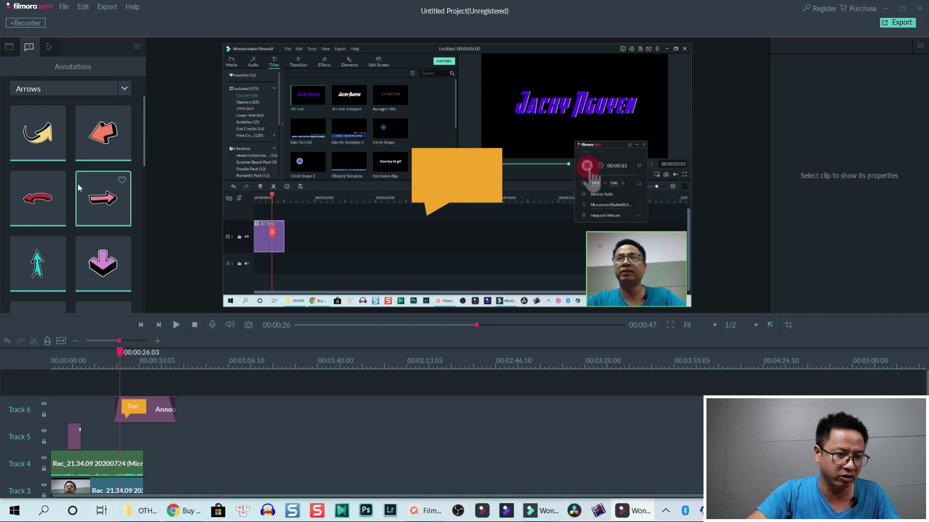
click(42, 148)
drag(332, 151, 325, 158)
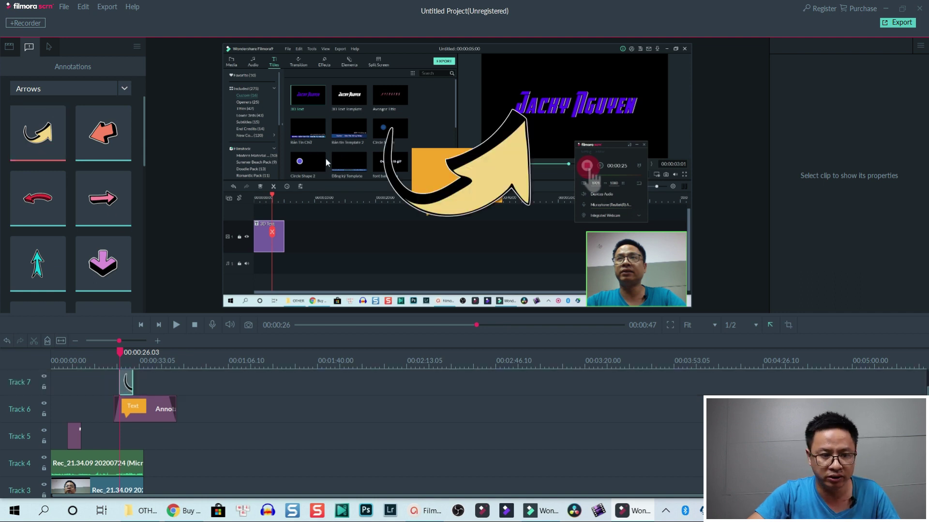
Shrink and move the curved arrow to the left of the orange speech bubble, and recolor it purple.
drag(521, 99, 502, 129)
drag(458, 183, 332, 204)
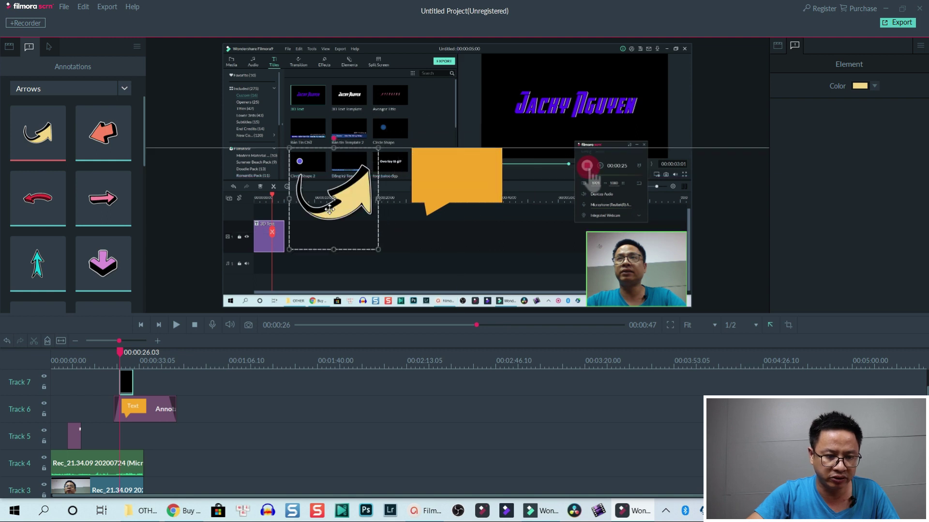
click(873, 86)
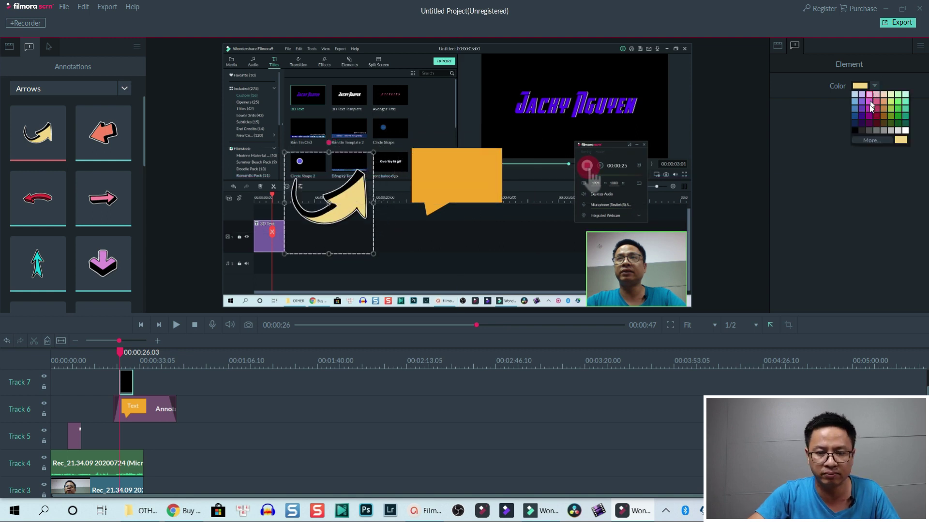
click(869, 109)
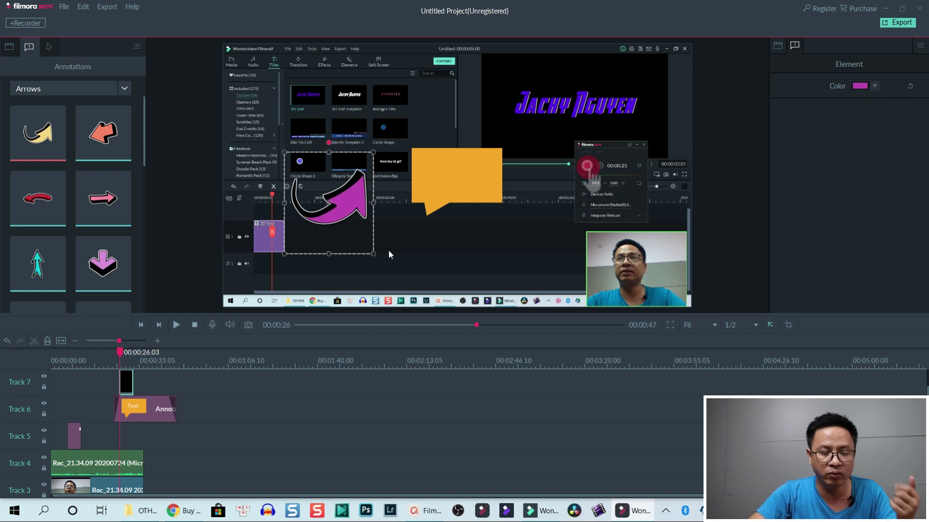
Add the pink dashed banner-shaped bubble from the Bubbles annotations at about 26 seconds, shrunk and placed above the purple arrow.
click(122, 89)
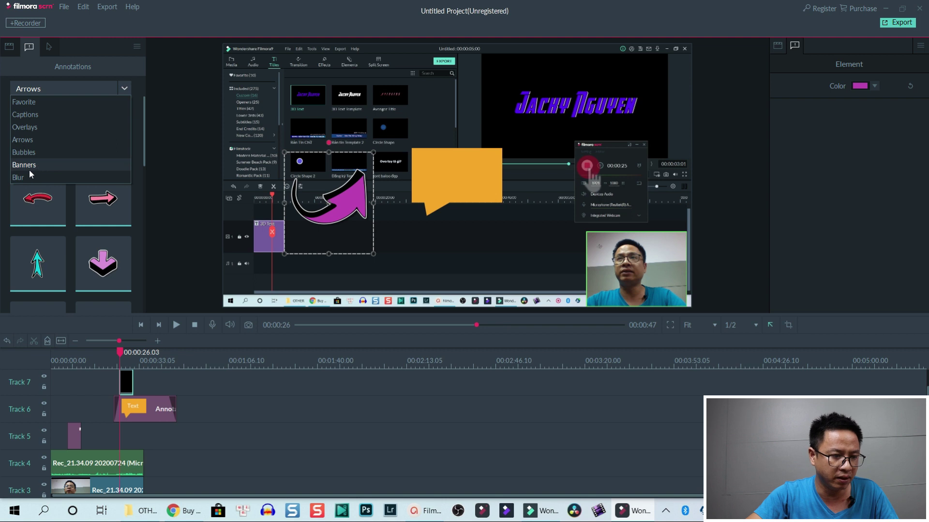
click(33, 152)
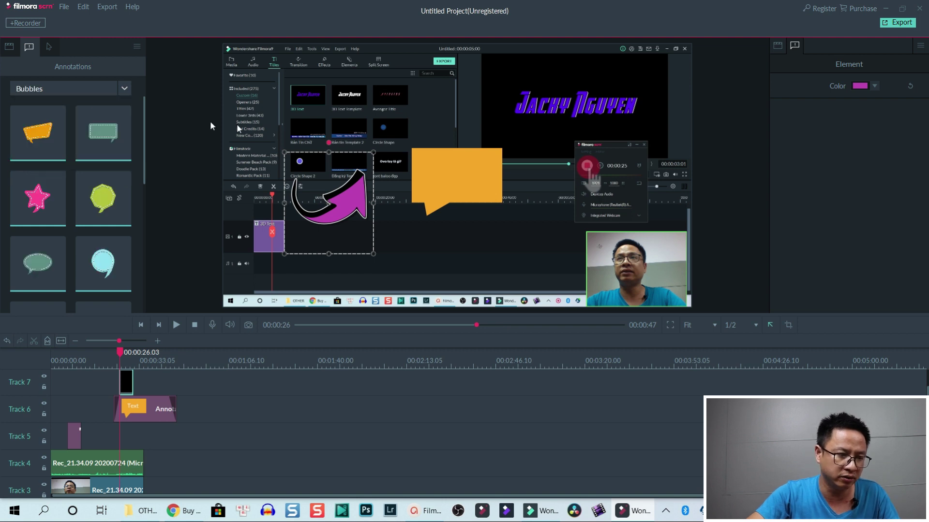
scroll(104, 160, down, 5)
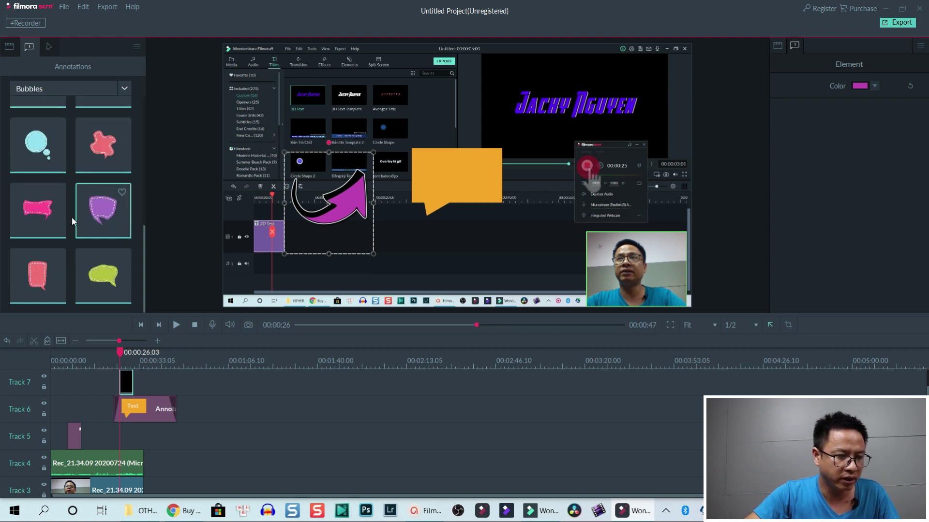
drag(48, 214, 449, 103)
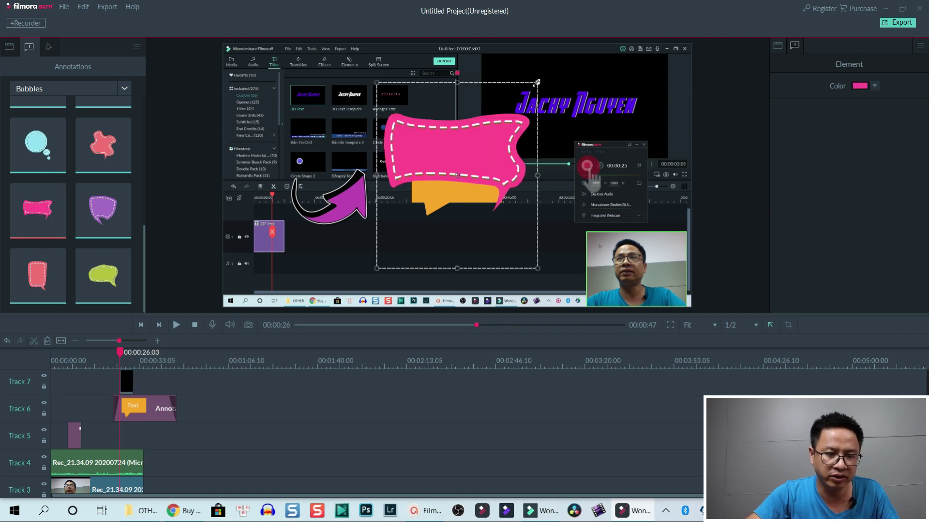
scroll(440, 153, down, 3)
drag(440, 154, 367, 105)
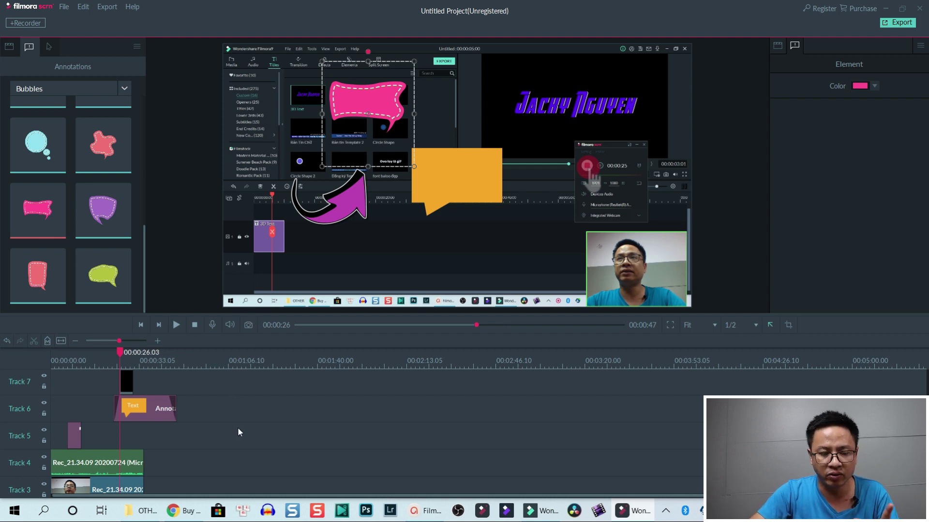
Split the recording's audio, webcam and screen clips on Tracks 4, 3 and 2 together at 00:00:19.02.
click(145, 411)
scroll(123, 403, down, 2)
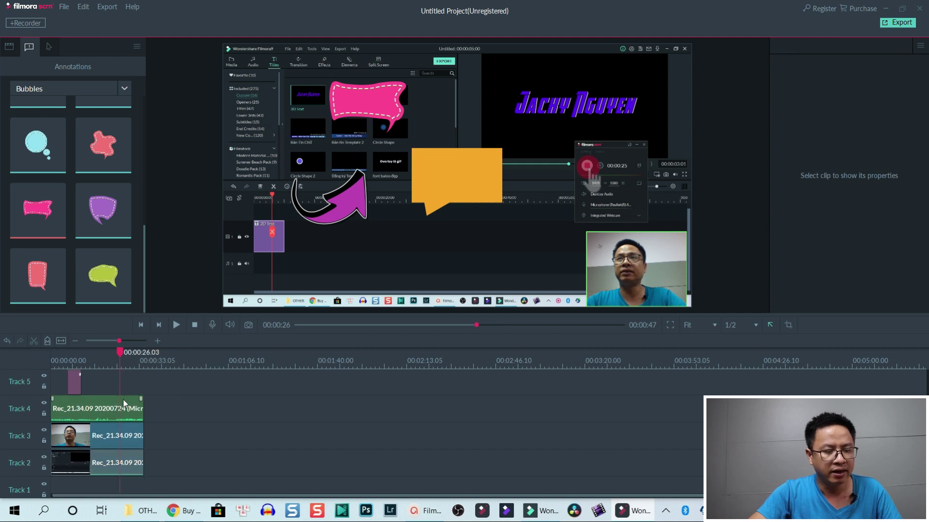
click(97, 356)
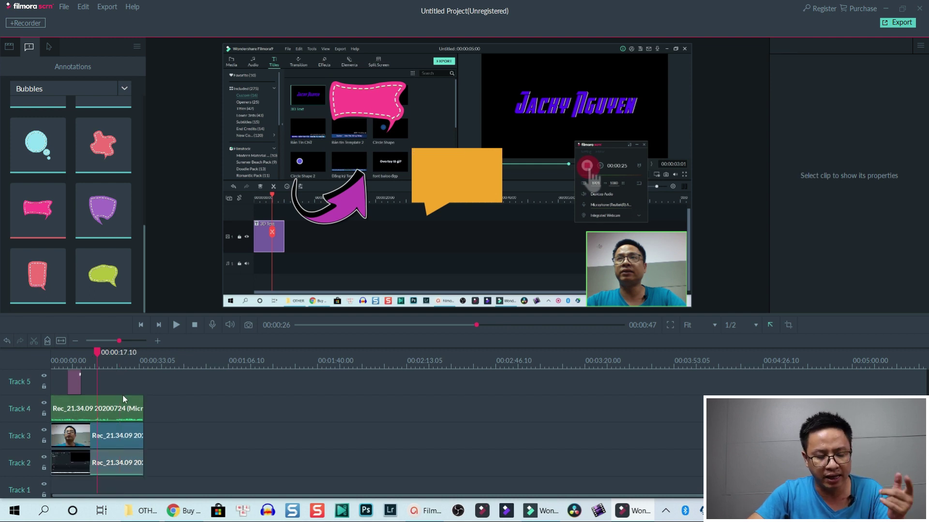
click(113, 433)
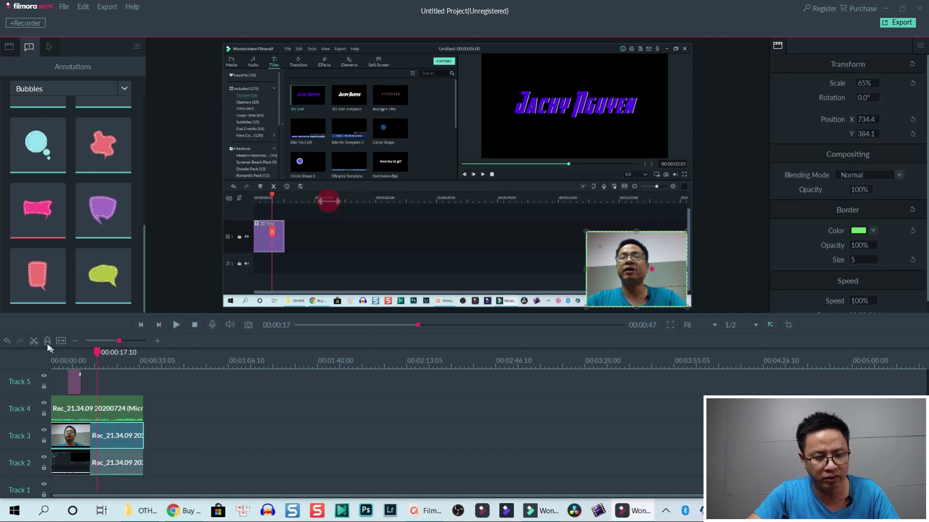
click(108, 410)
drag(161, 393, 121, 472)
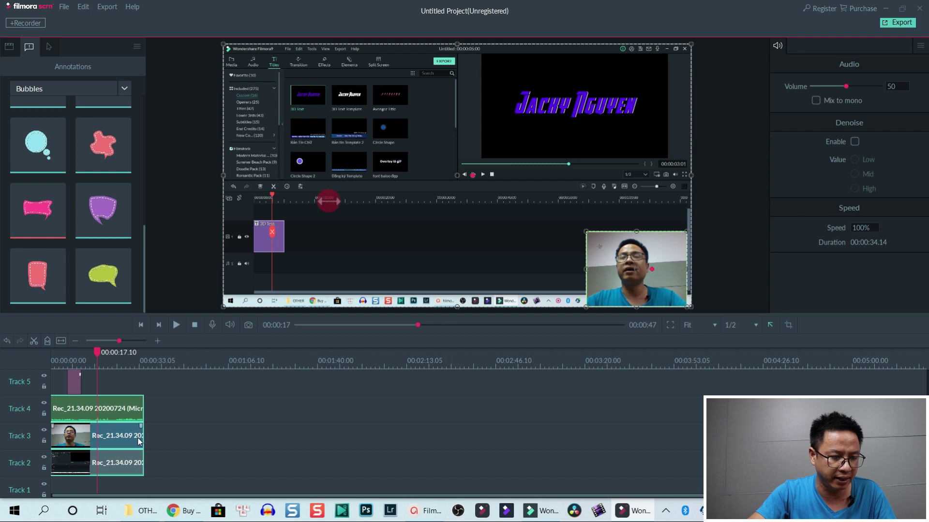
drag(96, 353, 101, 353)
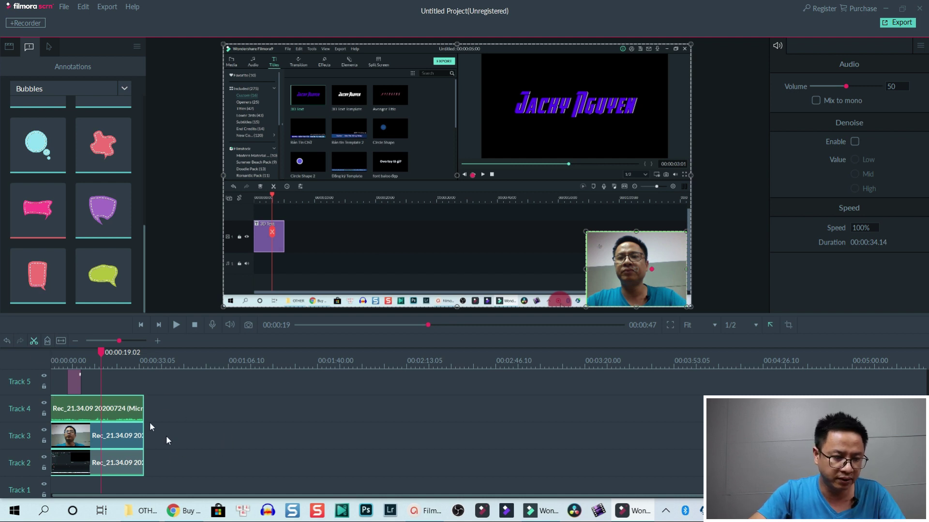
key(ctrl+b)
Delete the recording segments after the 19-second split on Tracks 2, 3 and 4.
drag(164, 381, 120, 484)
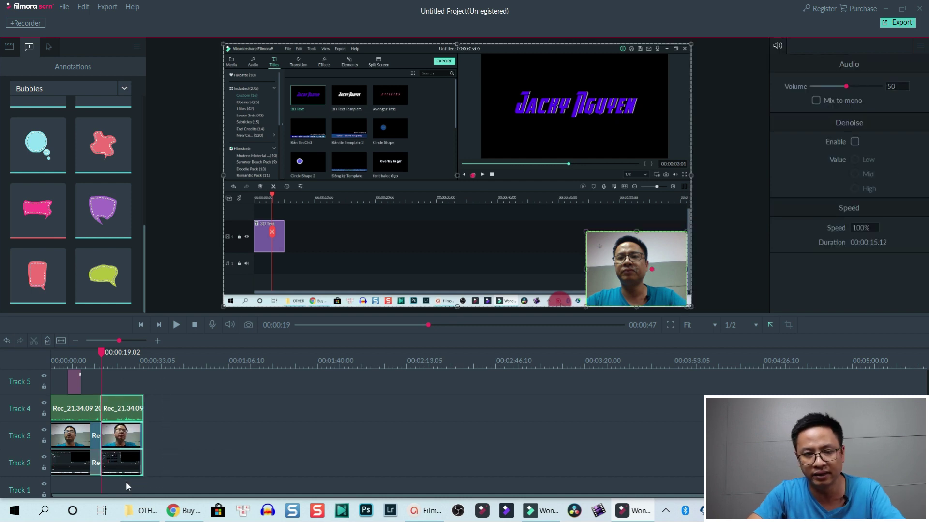
right_click(129, 435)
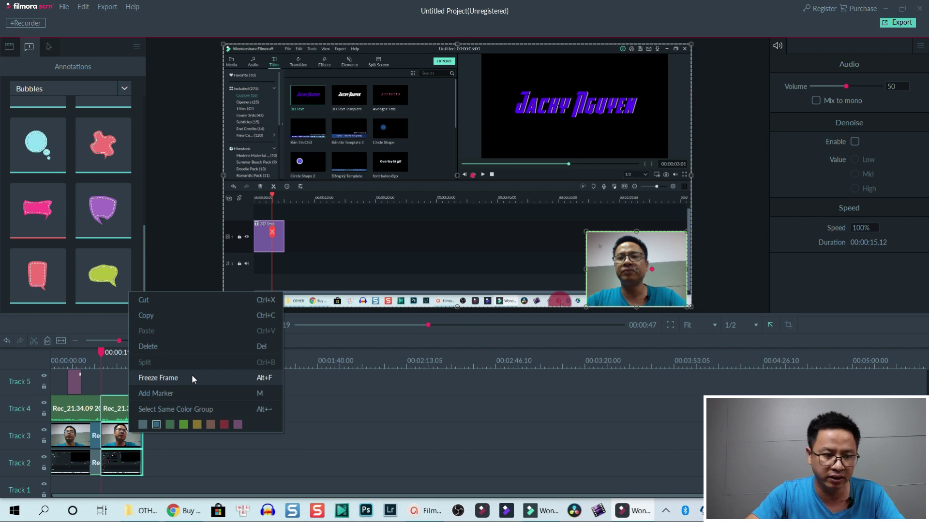
click(154, 346)
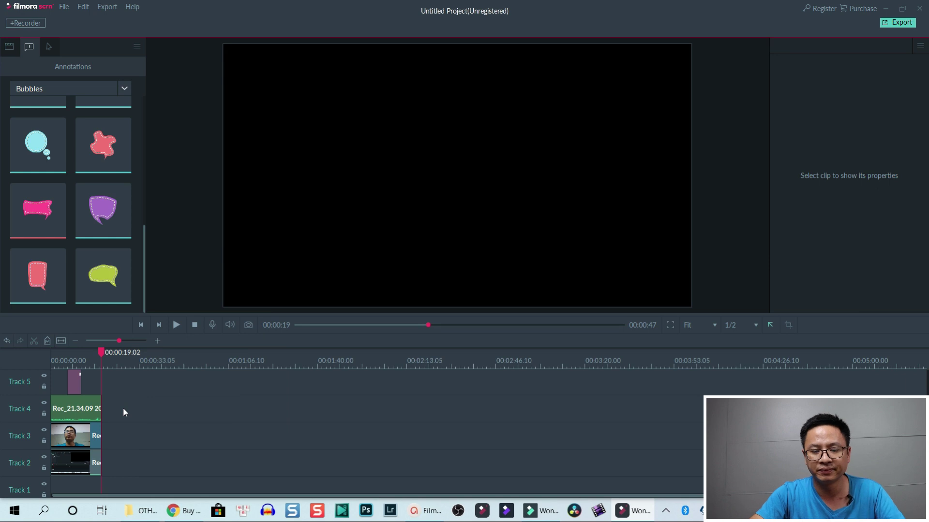
Crop the webcam overlay's right and bottom edges at about 13 seconds and open its speed value for editing.
click(86, 358)
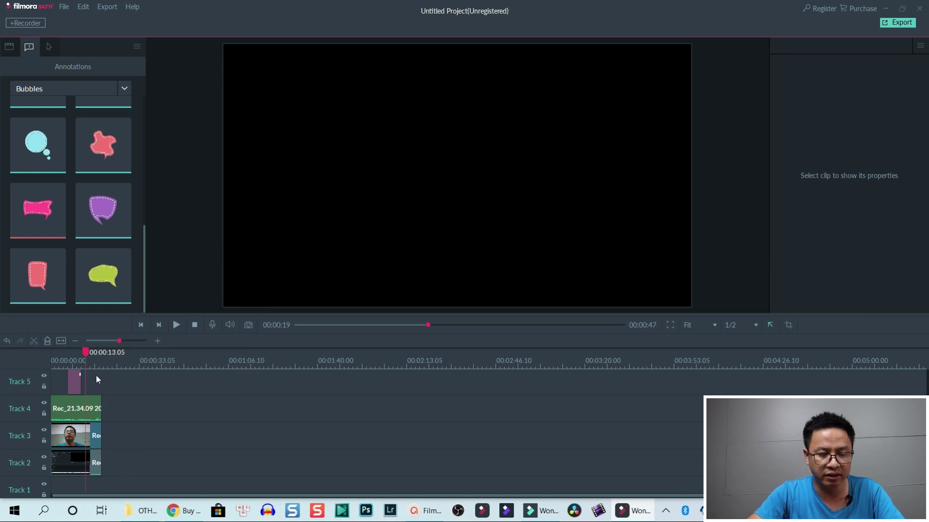
click(74, 412)
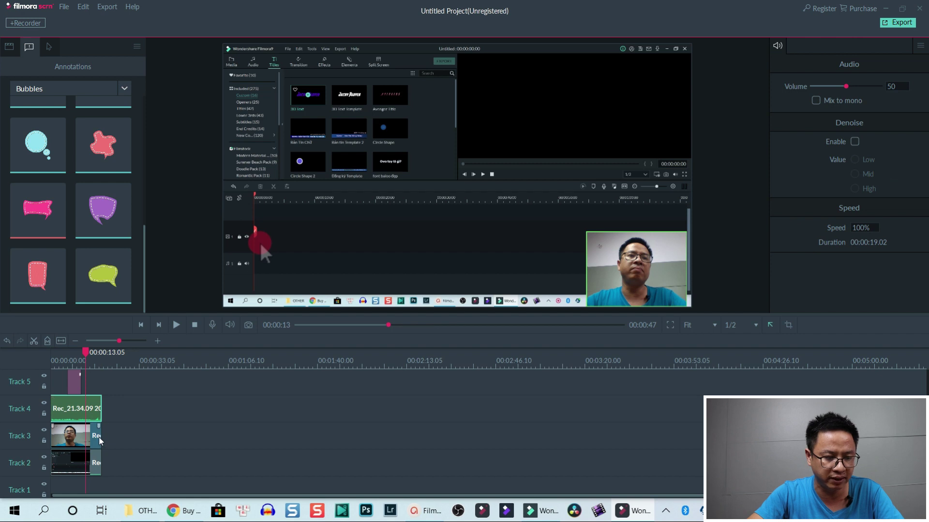
click(99, 437)
mouse_move(105, 439)
mouse_down()
mouse_move(265, 433)
mouse_move(81, 434)
mouse_move(89, 438)
mouse_up()
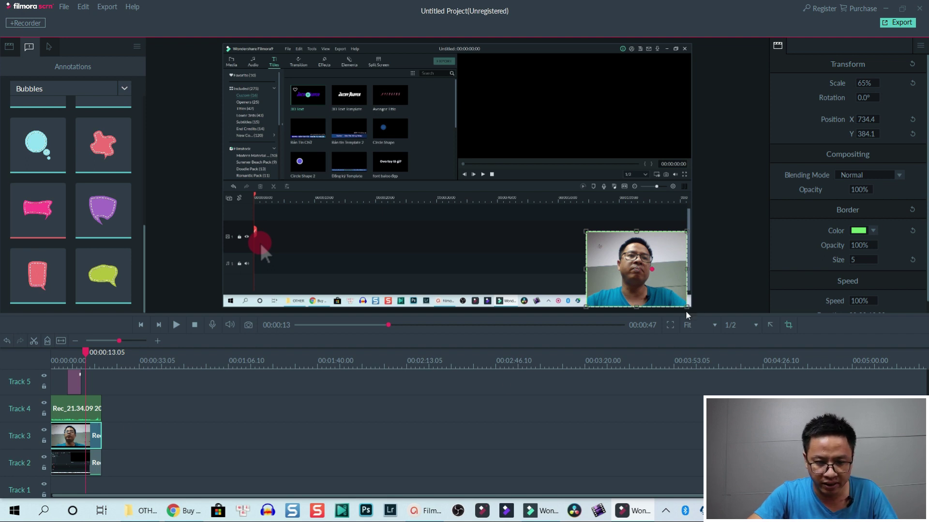
mouse_move(686, 305)
mouse_down()
mouse_move(660, 286)
mouse_move(677, 291)
mouse_up()
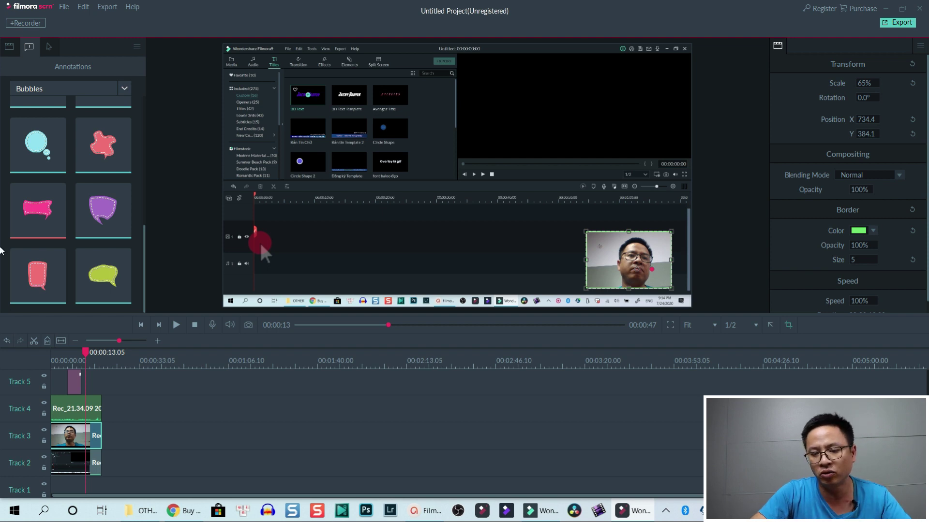
scroll(869, 287, down, 1)
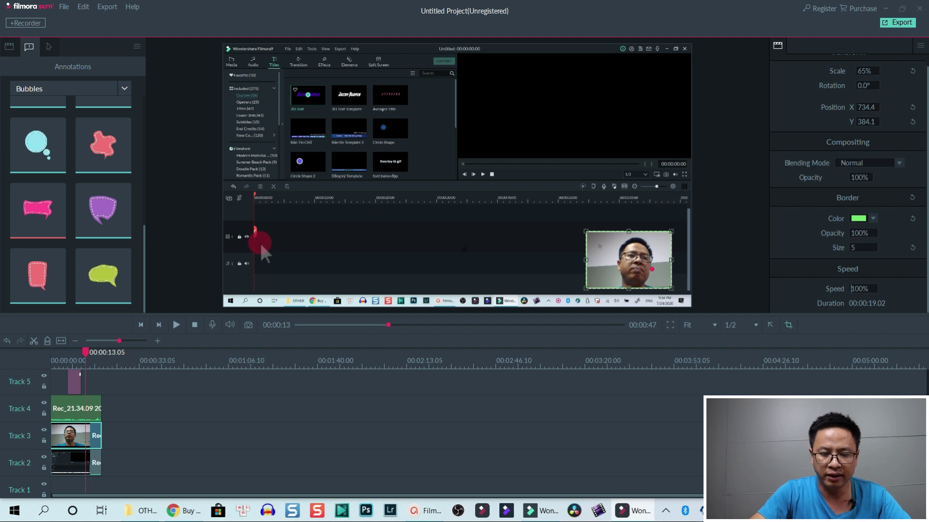
double_click(856, 289)
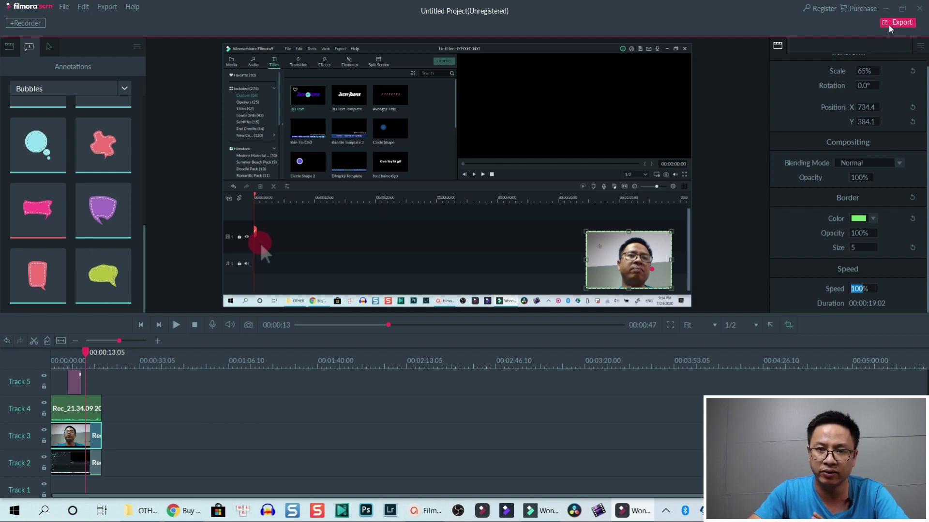
Import the images "Filmora Scrn Price.jpg" and "Filmora Scrn.jpg" into the media library.
click(7, 47)
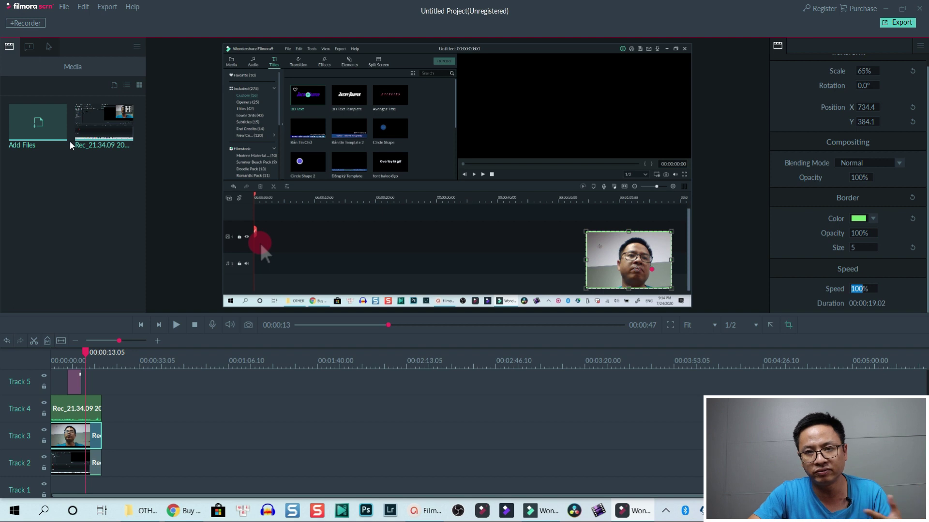
click(42, 125)
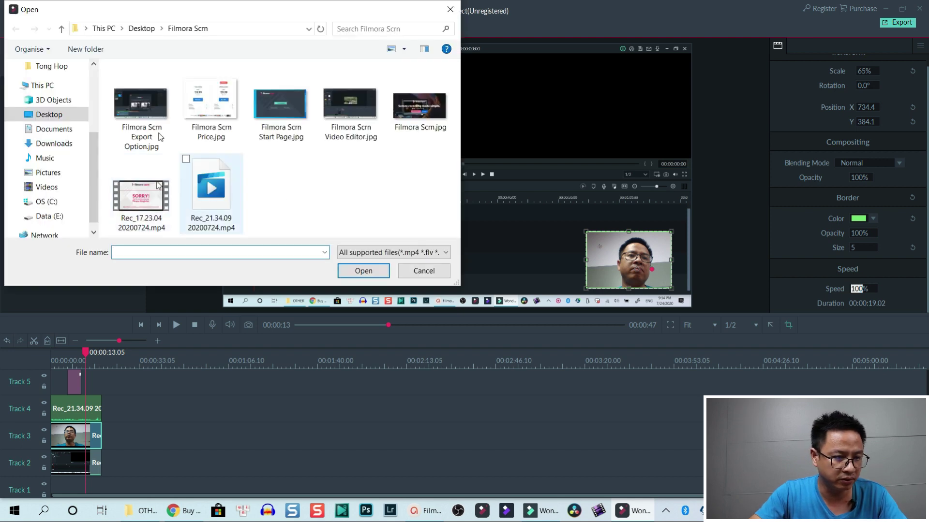
click(209, 111)
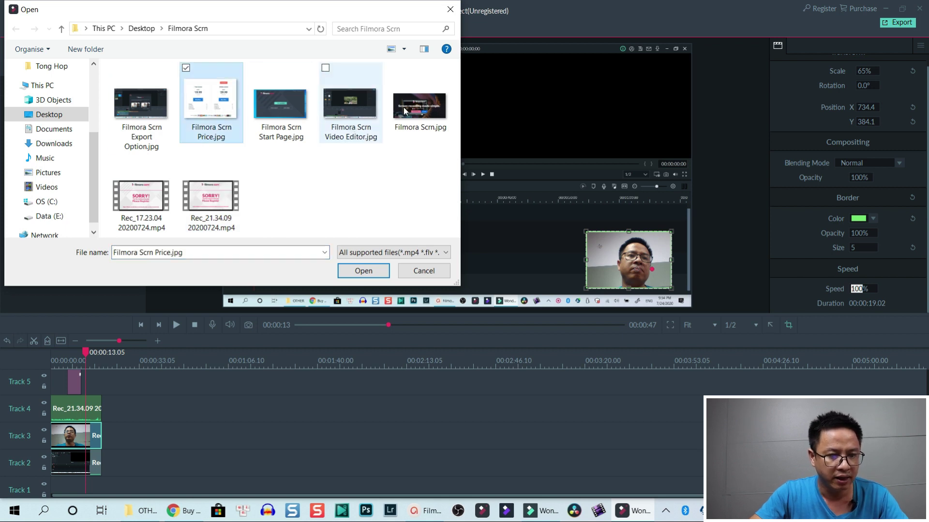
ctrl+click(419, 108)
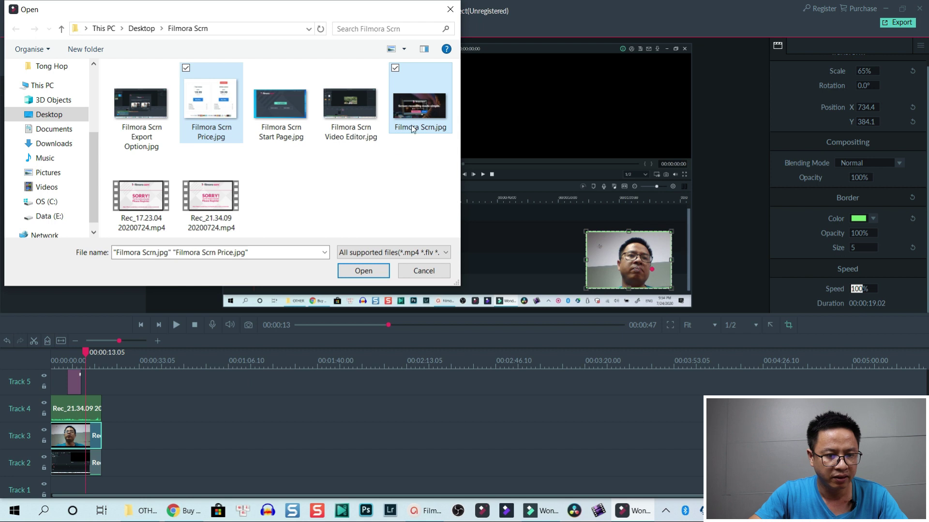
click(364, 272)
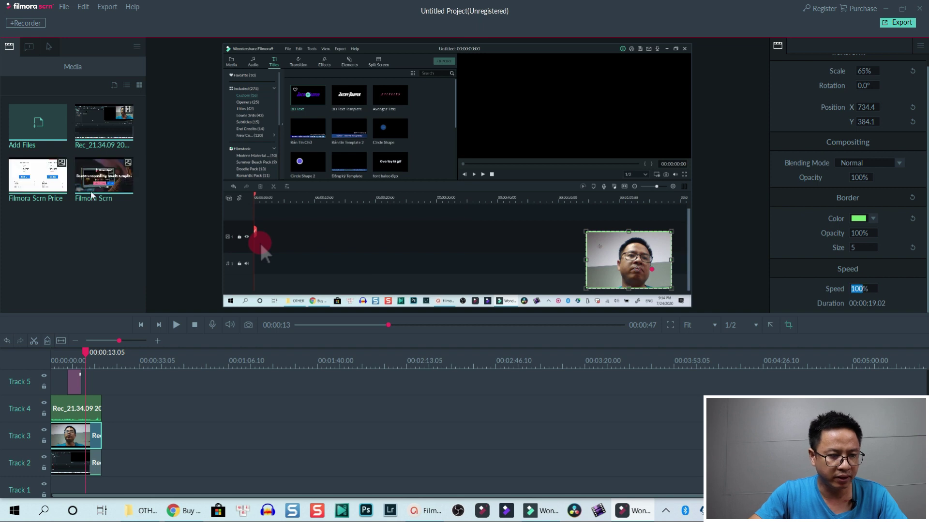
Place the Filmora Scrn image on Track 5 at about 13 seconds and crop its edges in the preview.
drag(92, 195, 98, 386)
drag(90, 386, 91, 386)
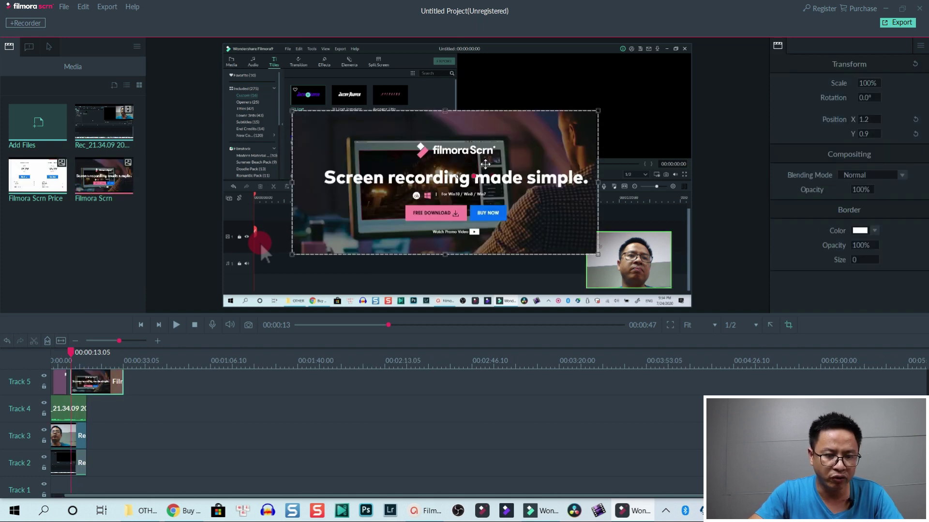
drag(449, 178, 524, 130)
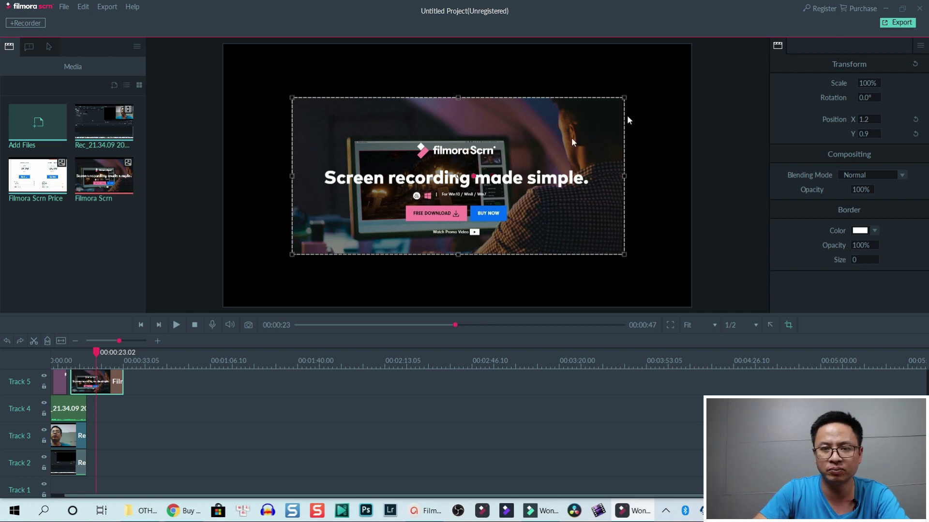
Open the export settings and review the upload options for YouTube, Vimeo, Facebook and Twitch.
click(913, 22)
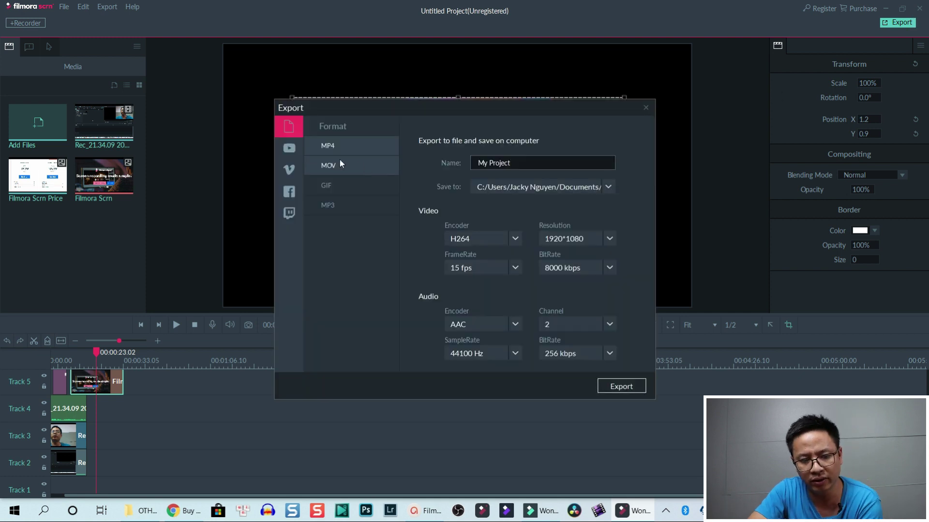
click(293, 151)
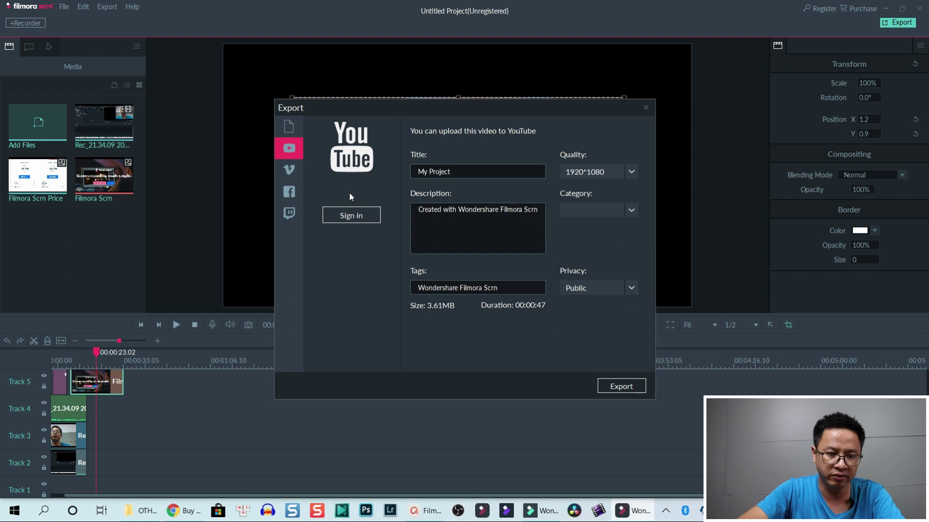
click(290, 170)
click(289, 193)
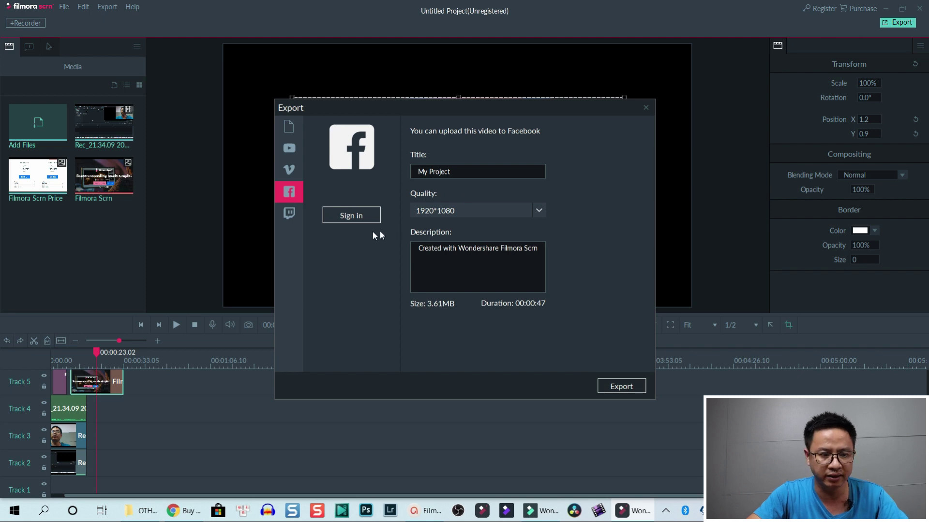
click(290, 216)
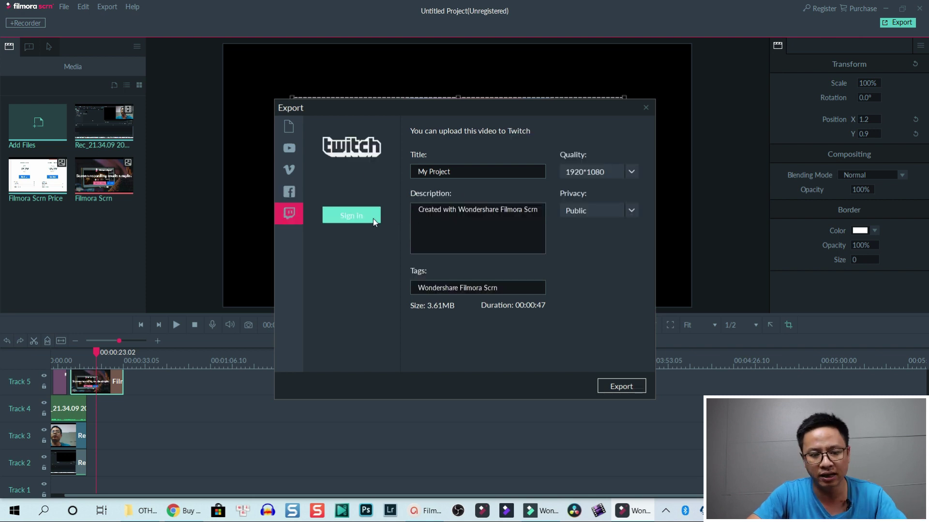
click(290, 147)
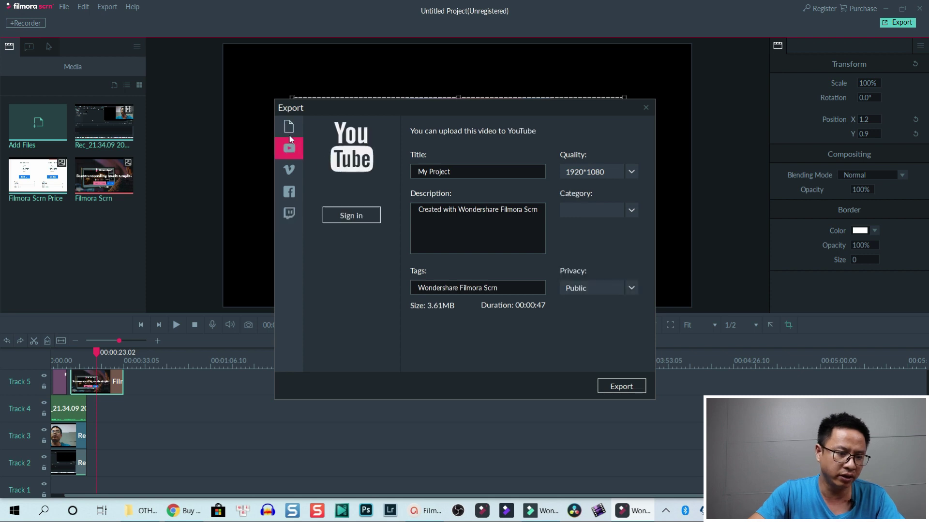
Return to exporting to a file on the computer and name the export "2nd project".
click(290, 127)
drag(516, 164, 456, 164)
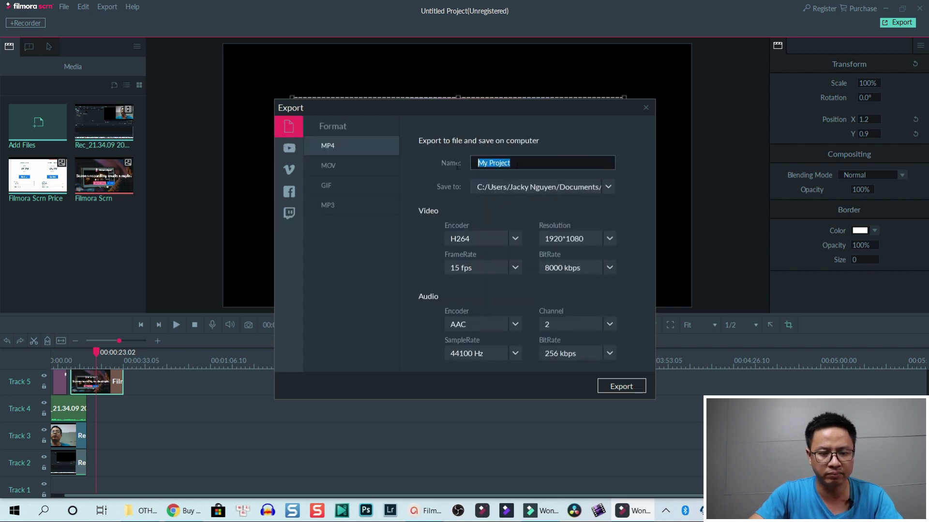
text(2)
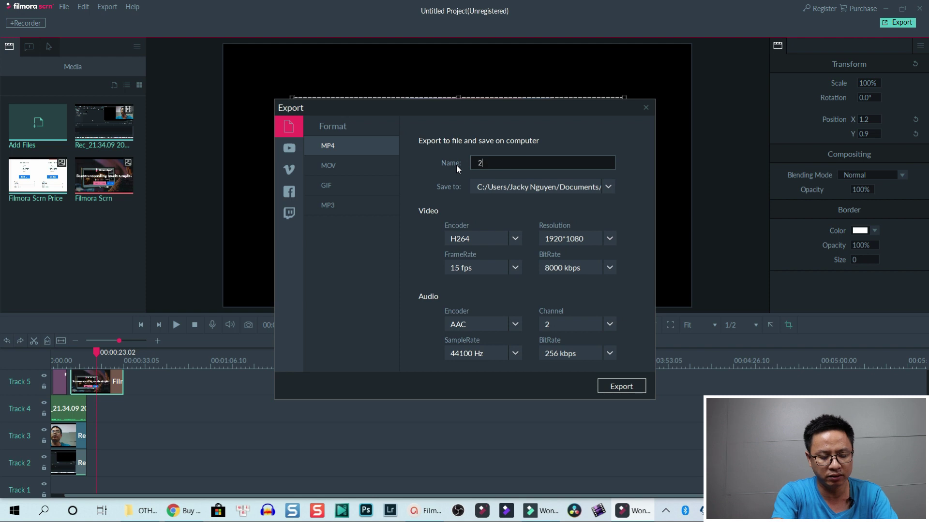
text(nd project)
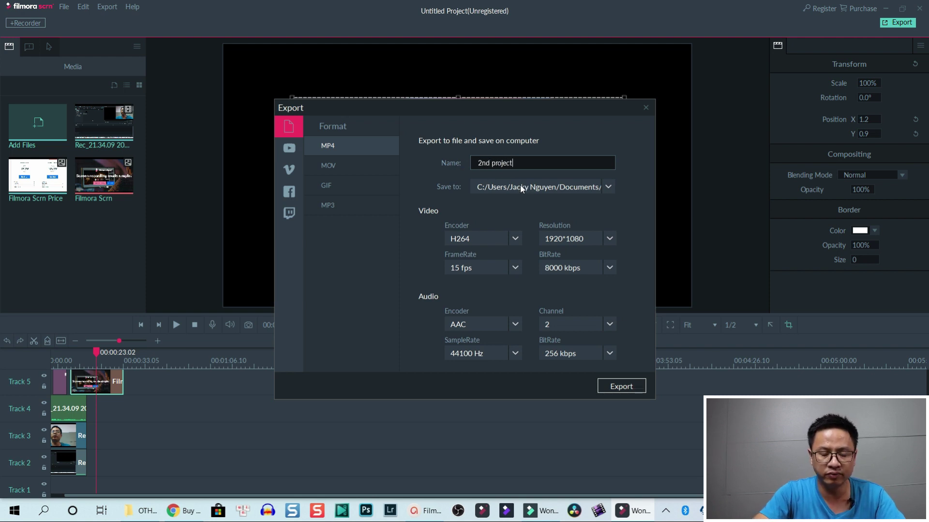
Set the export's save location to the Filmora Scrn folder on the Desktop.
click(608, 187)
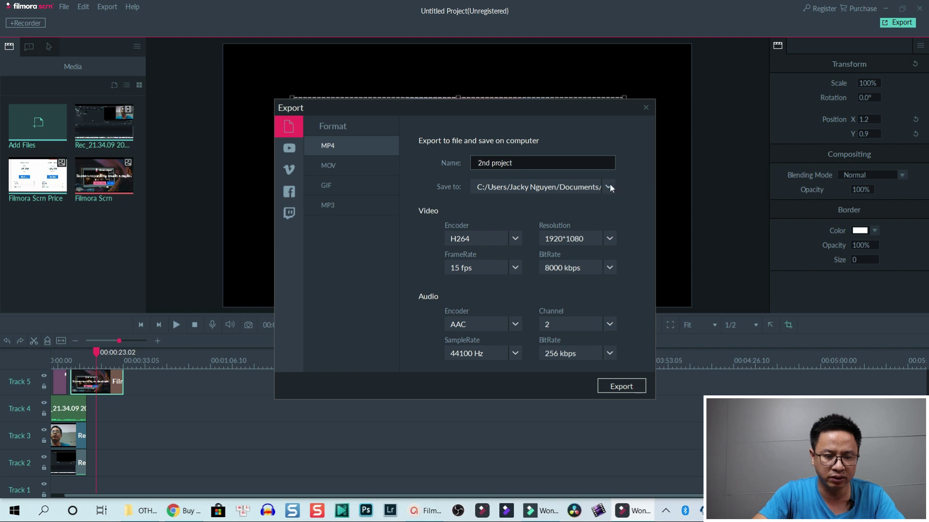
click(323, 213)
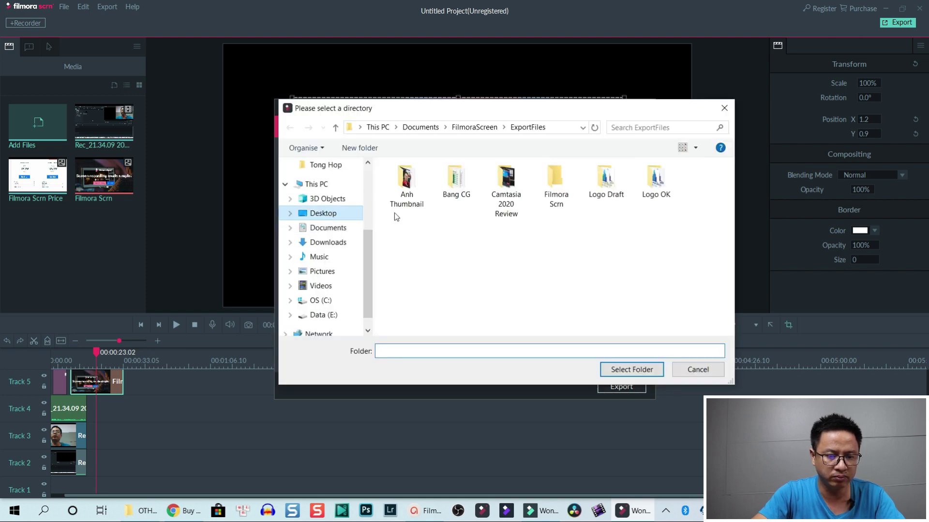
click(564, 193)
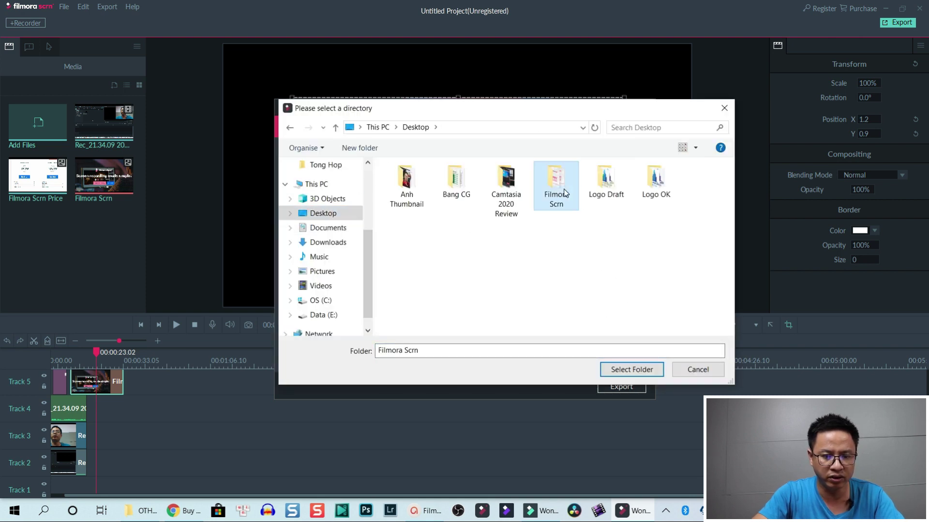
double_click(556, 186)
click(631, 370)
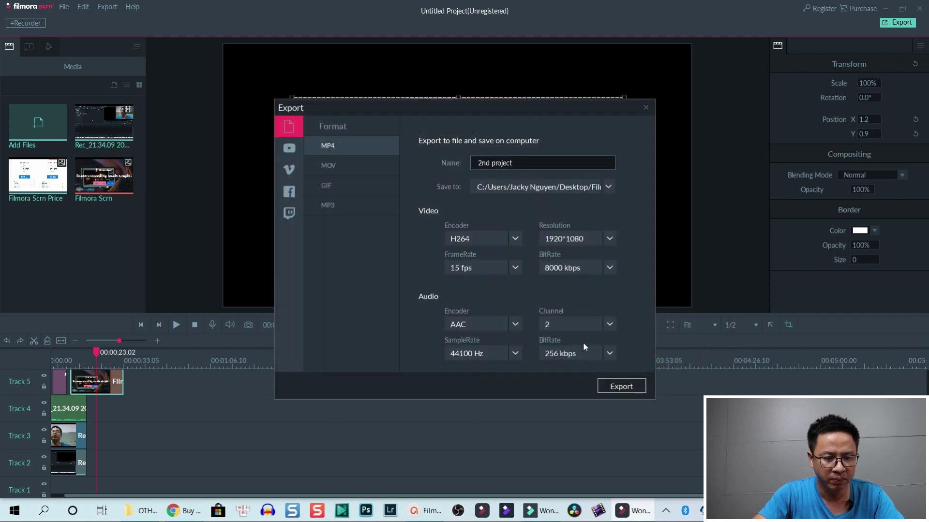
Set the exported video's frame rate to 30 fps and its video bitrate to 15000 kbps.
click(513, 269)
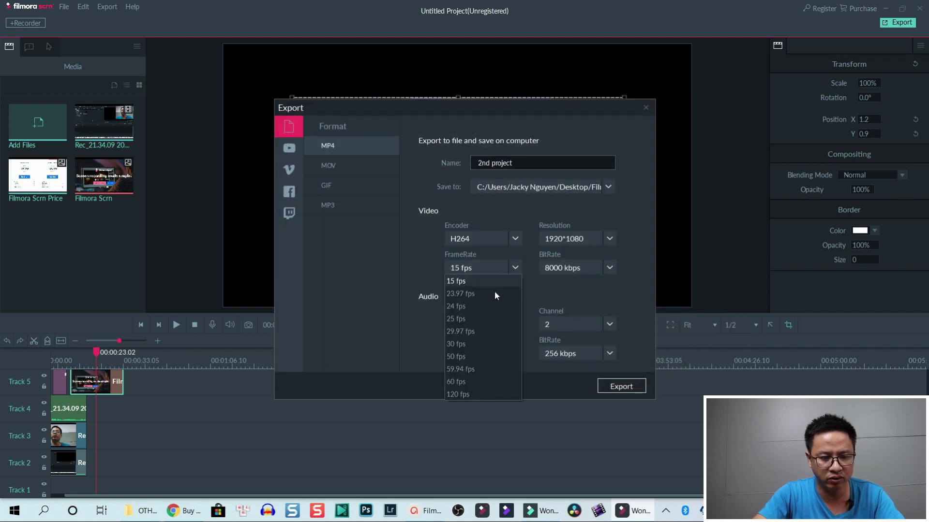
click(460, 341)
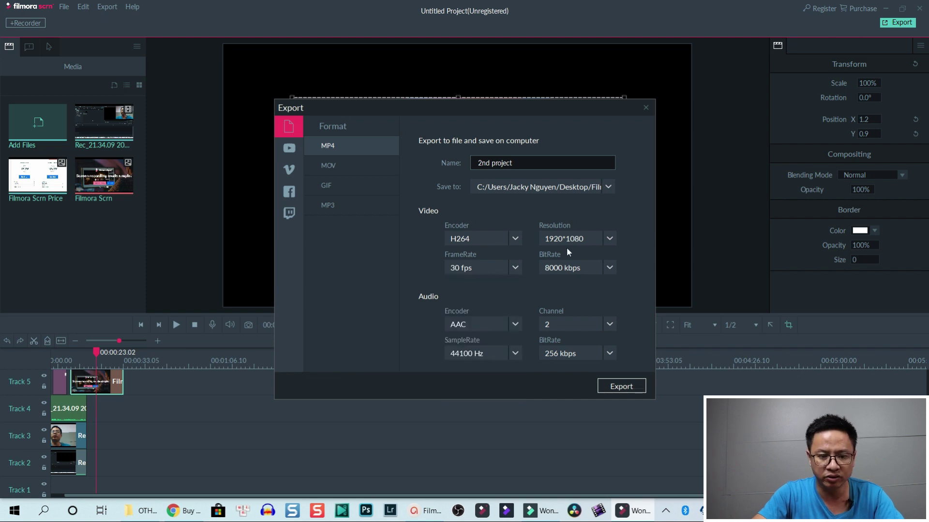
click(610, 268)
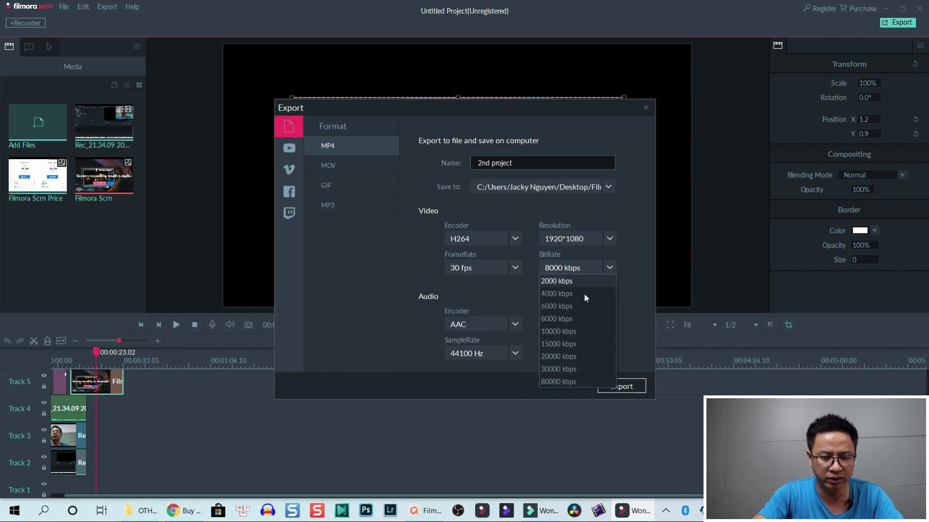
click(551, 344)
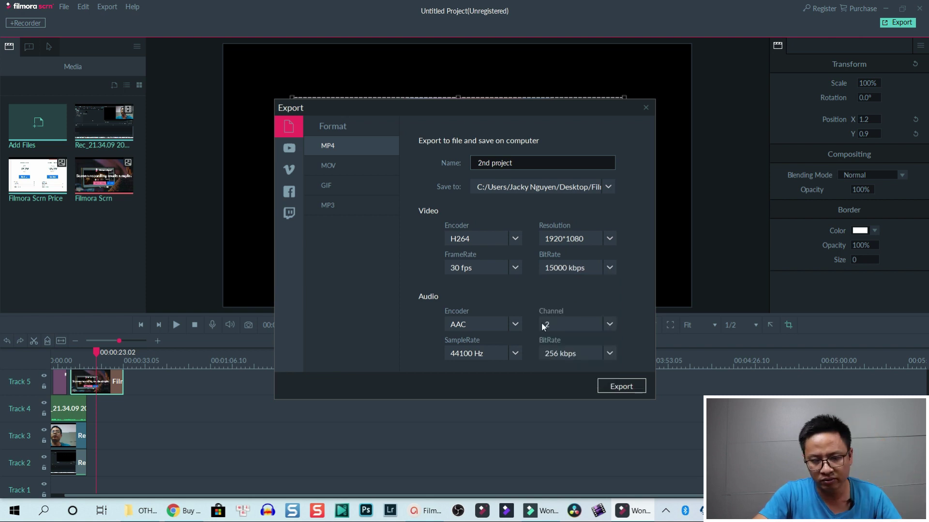
Start exporting the MP4 video and continue with the trial version despite the branded watermark.
click(621, 387)
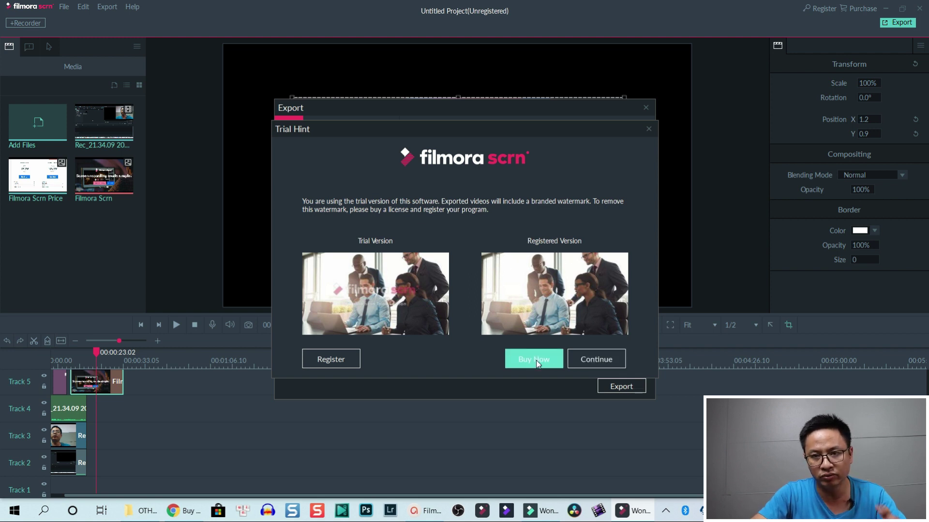
click(595, 362)
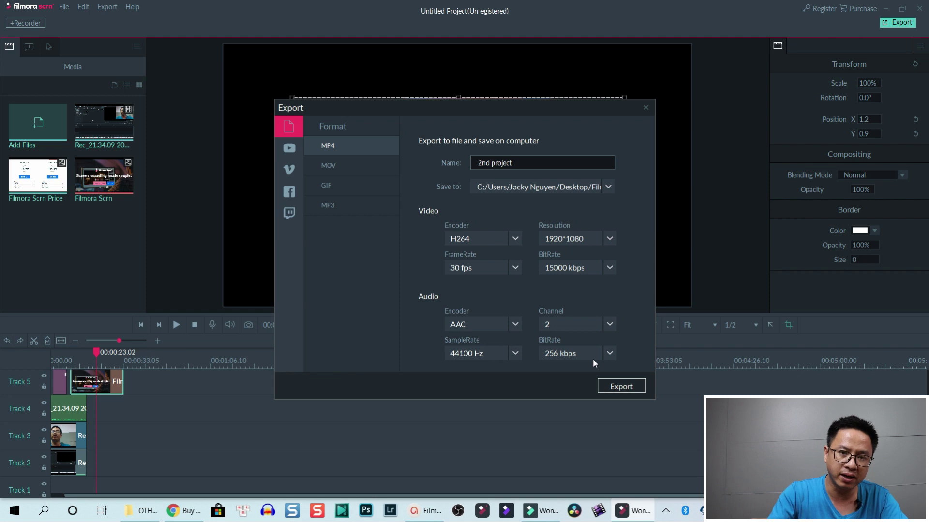
key(Escape)
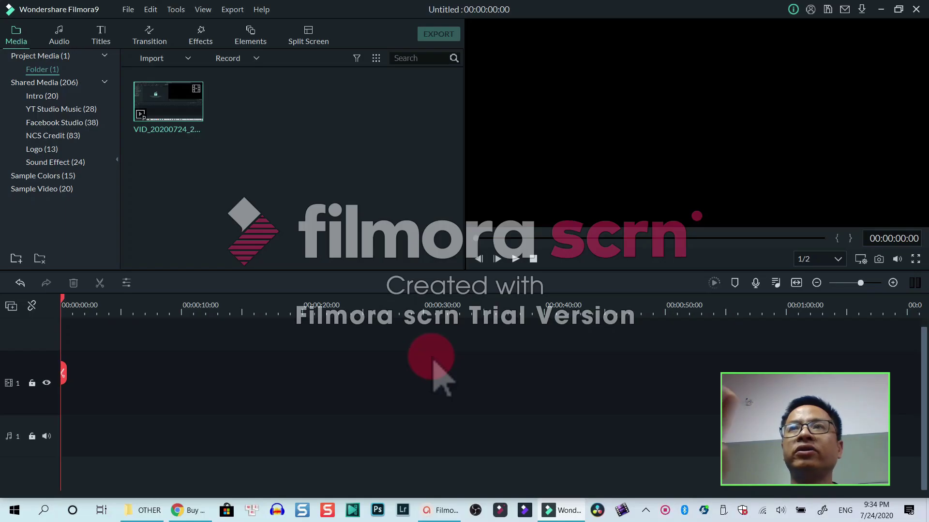
click(283, 237)
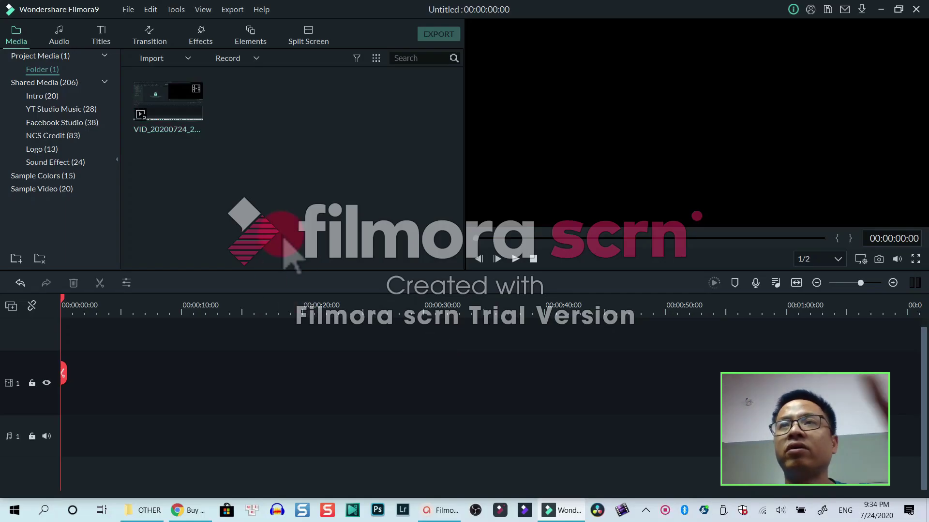
click(122, 12)
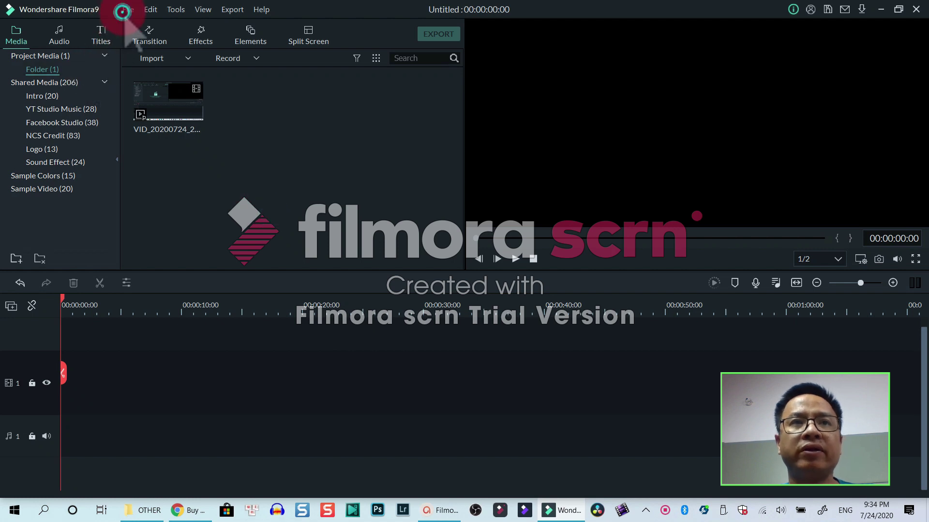
click(98, 37)
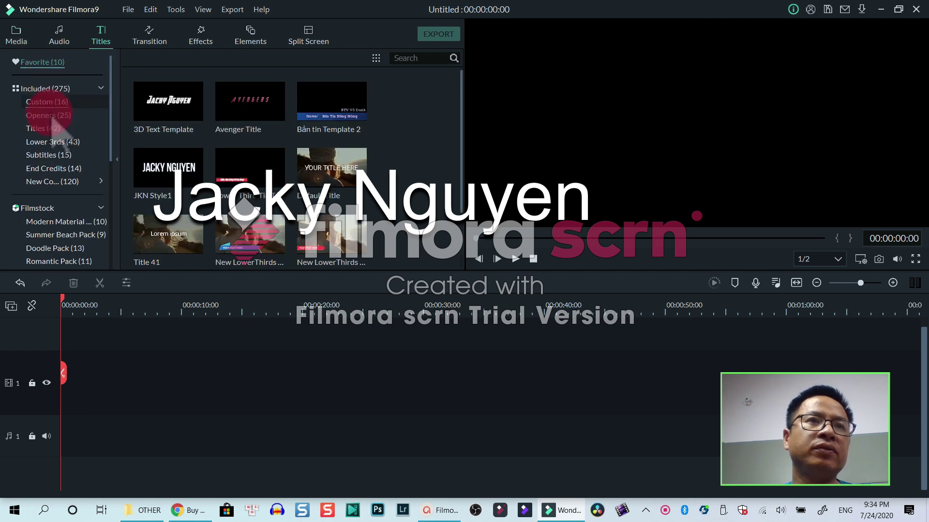
click(47, 105)
drag(175, 116, 87, 410)
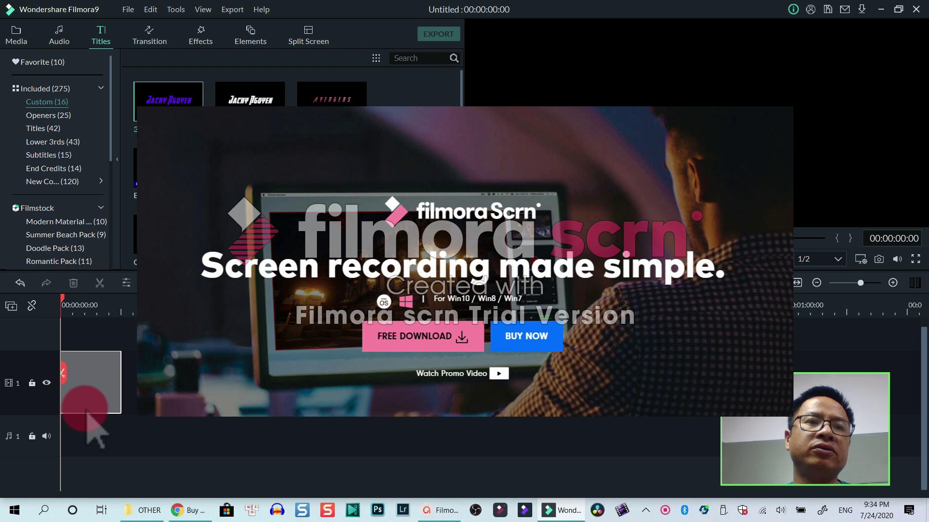
click(97, 309)
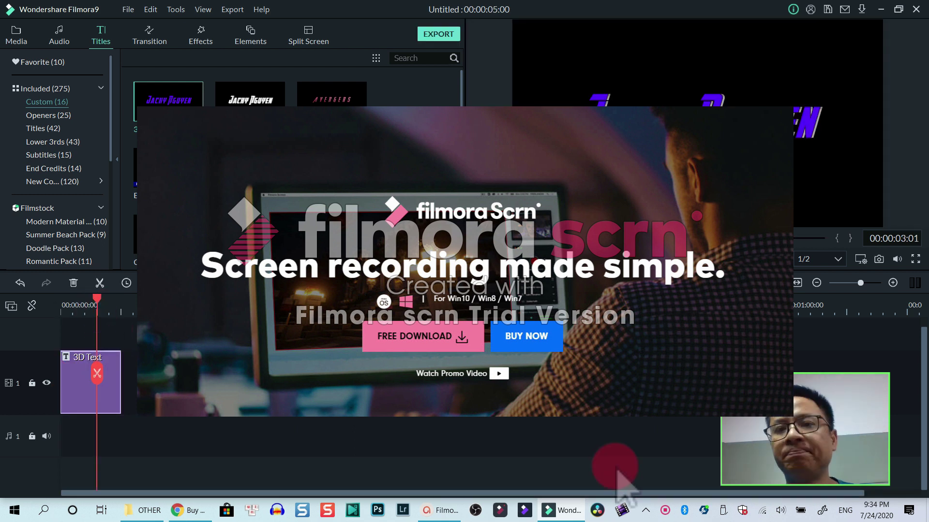